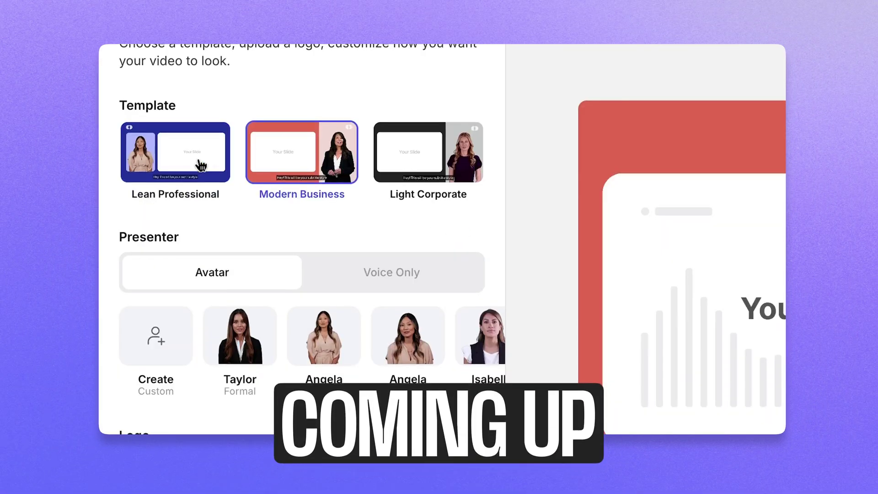
# Step: Pick the Lean Professional layout, make Taylor the presenter, and type 'ease.'
pyautogui.click(190, 157)
pyautogui.scroll(-3, 190, 151)
pyautogui.click(242, 269)
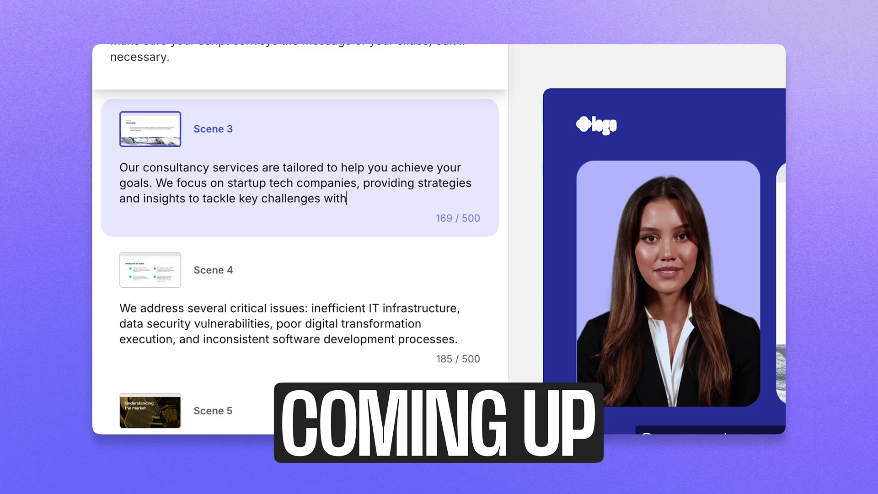
pyautogui.write('ease.')
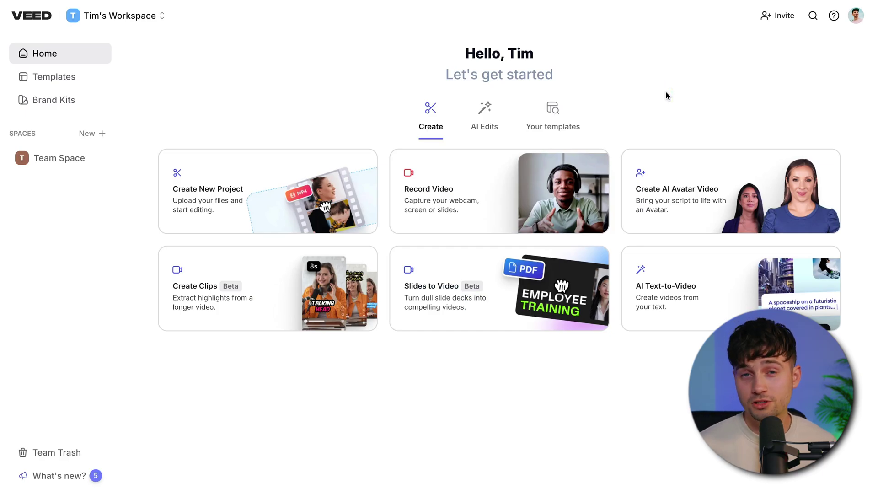
# Step: Start a slides-to-video project and upload Consulting proposal.pptx
pyautogui.click(485, 304)
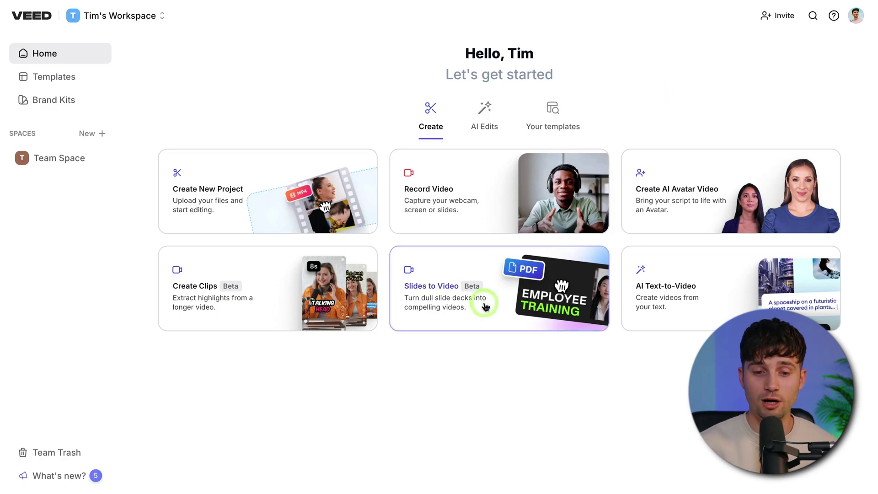
pyautogui.click(485, 305)
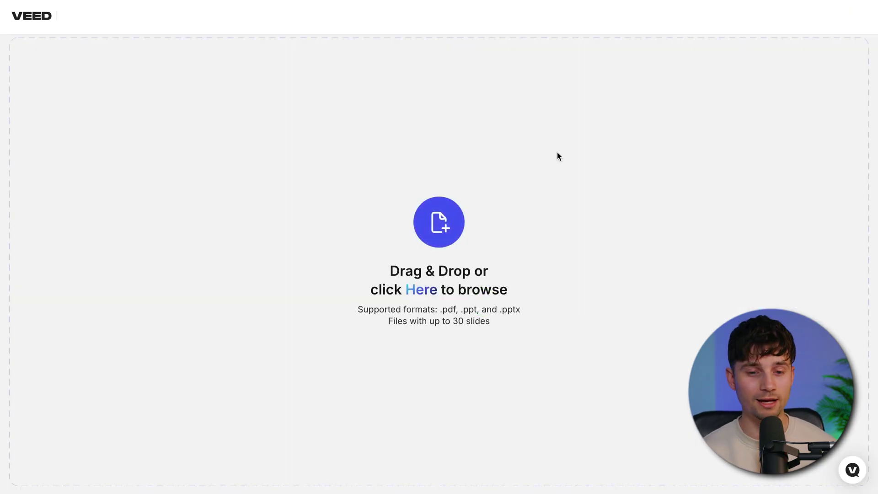
pyautogui.click(508, 200)
pyautogui.doubleClick(366, 123)
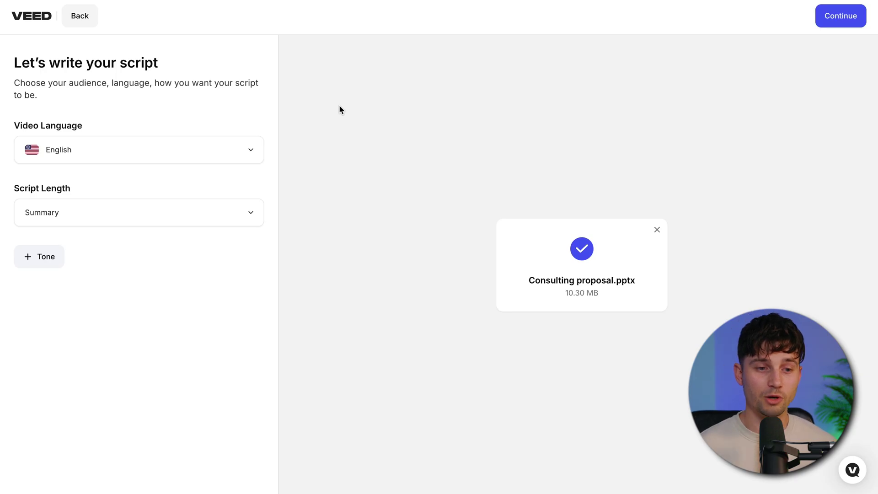
# Step: Keep English as the video language and Summary as the script length
pyautogui.click(101, 147)
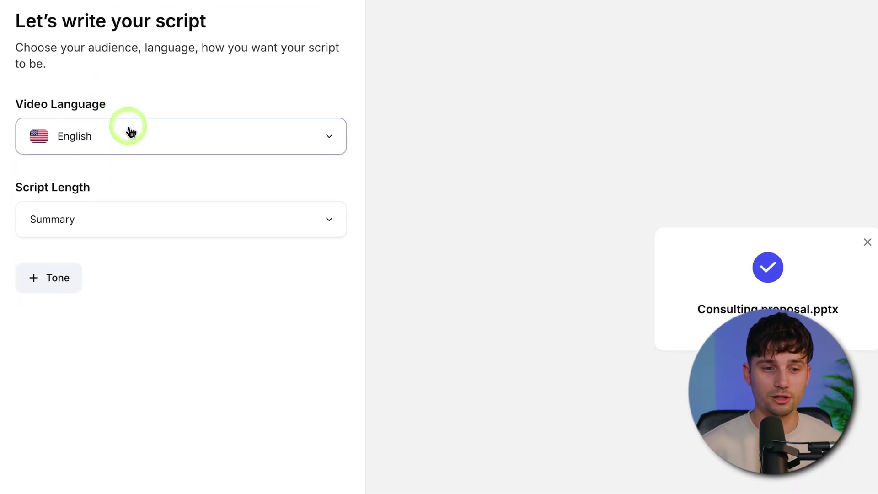
pyautogui.scroll(-5, 189, 215)
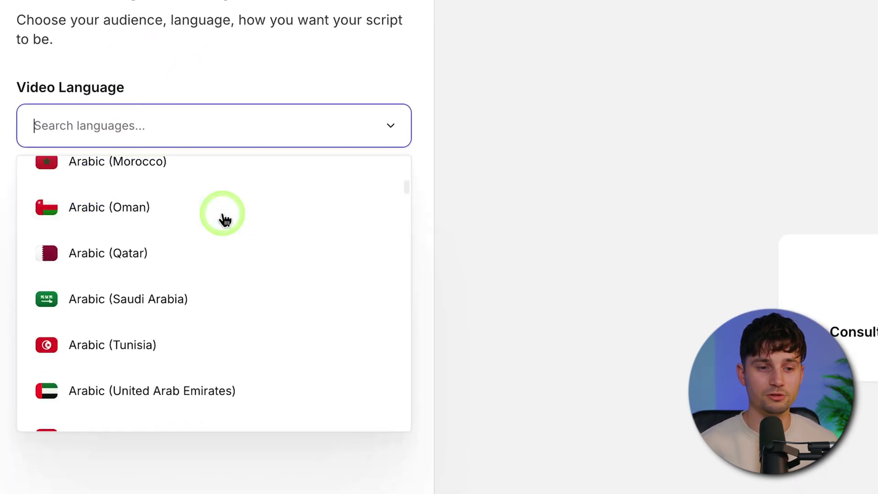
pyautogui.scroll(-15, 223, 219)
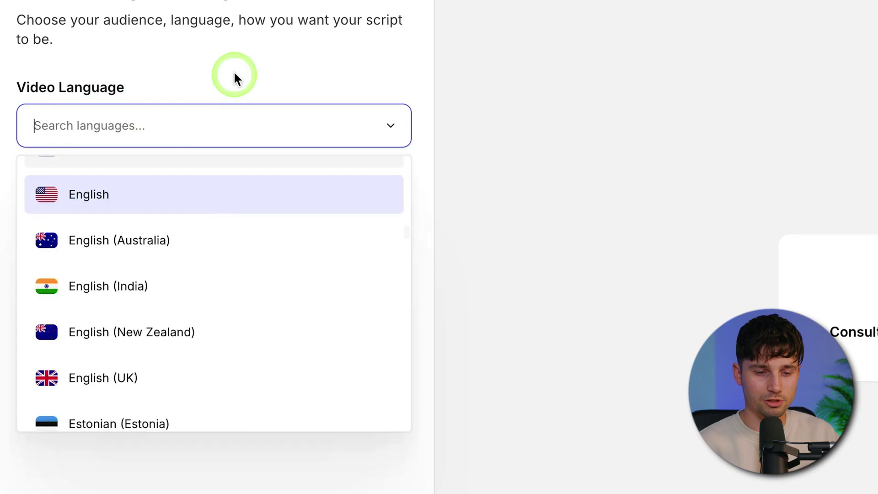
pyautogui.click(285, 65)
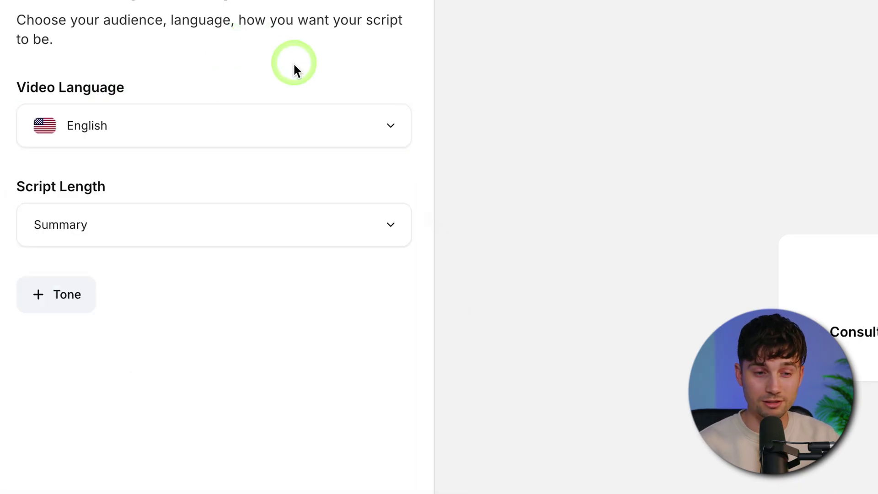
pyautogui.click(208, 218)
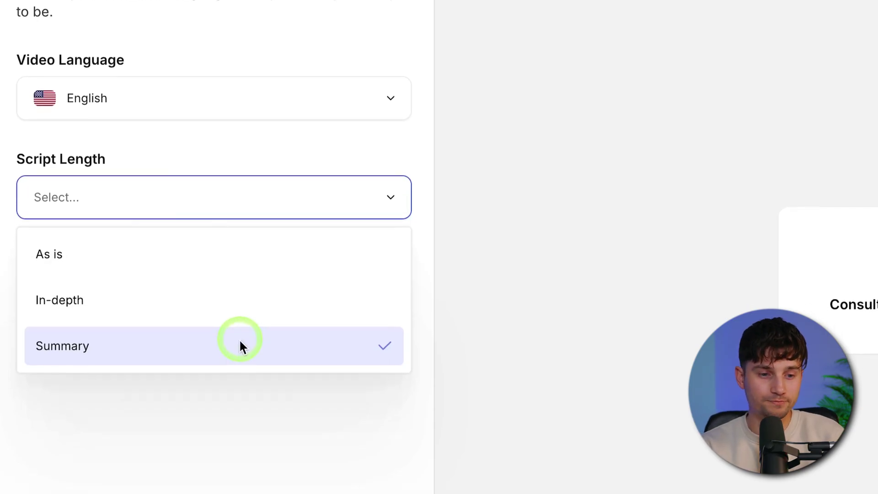
pyautogui.click(153, 338)
# Step: Add an Educational tone to the script and continue to the design page
pyautogui.click(73, 246)
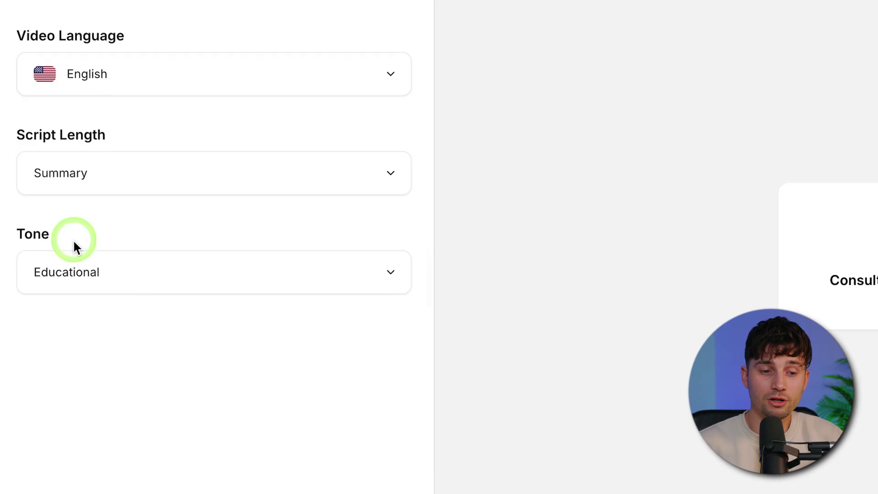
pyautogui.click(130, 266)
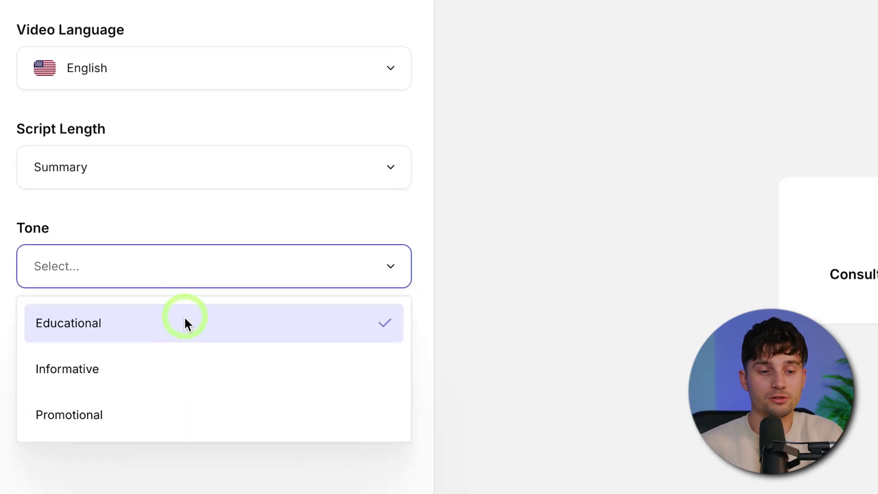
pyautogui.click(184, 323)
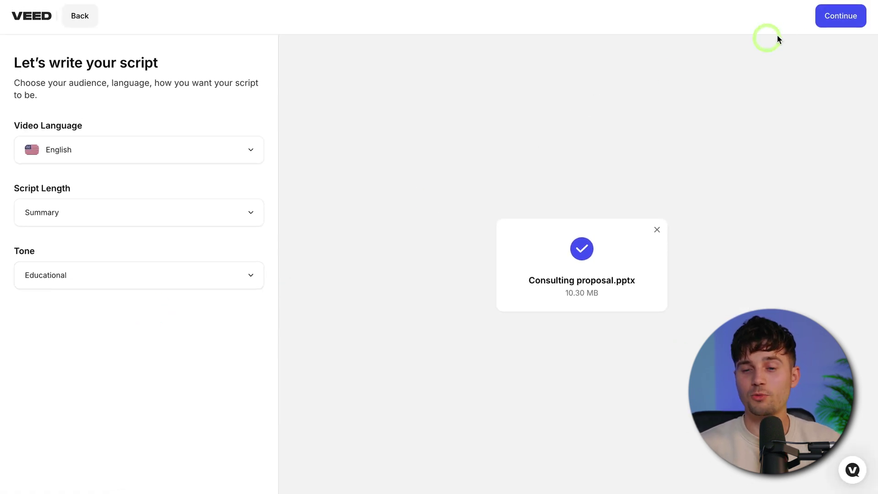
pyautogui.click(847, 18)
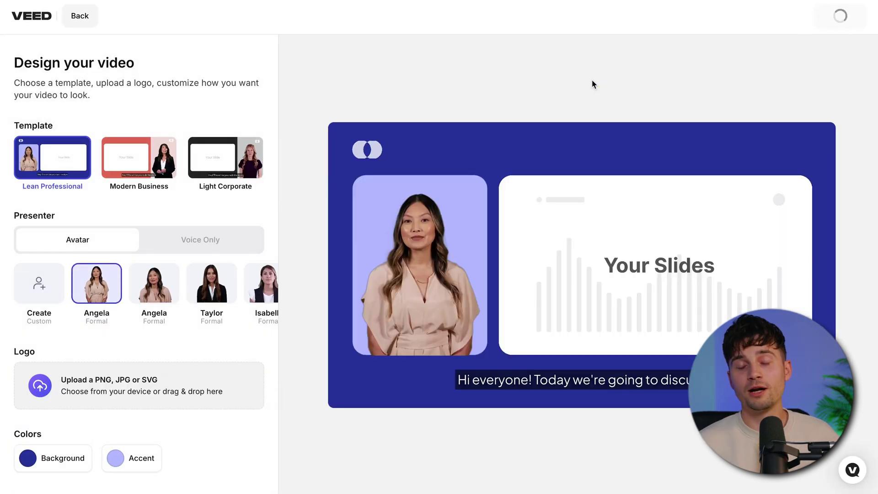
# Step: Compare the Modern Business and Light Corporate layouts, then return to Lean Professional
pyautogui.click(111, 166)
pyautogui.click(249, 160)
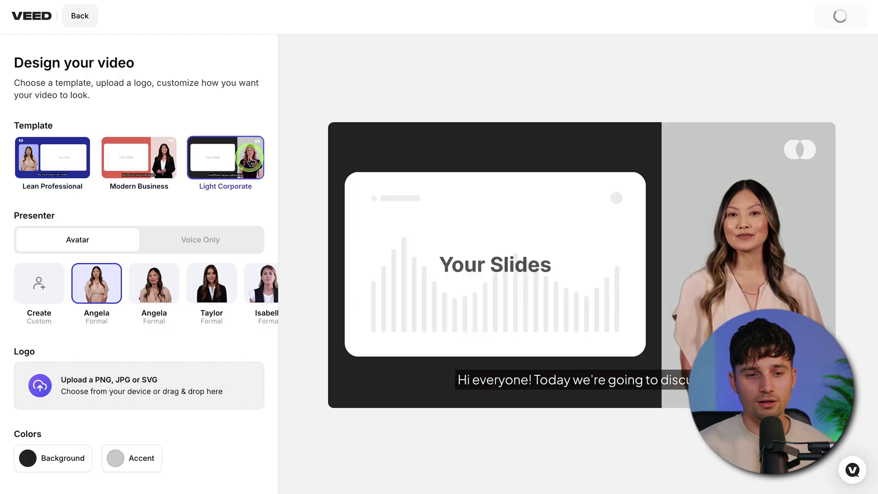
pyautogui.click(118, 156)
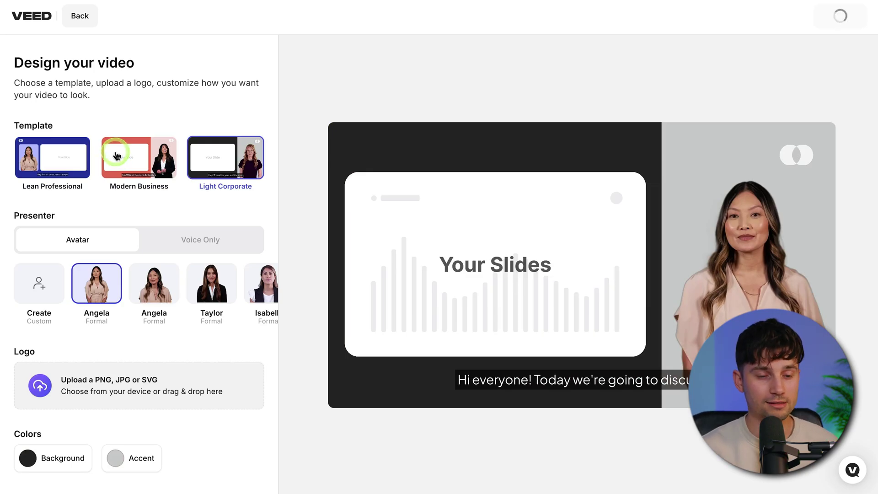
pyautogui.click(72, 153)
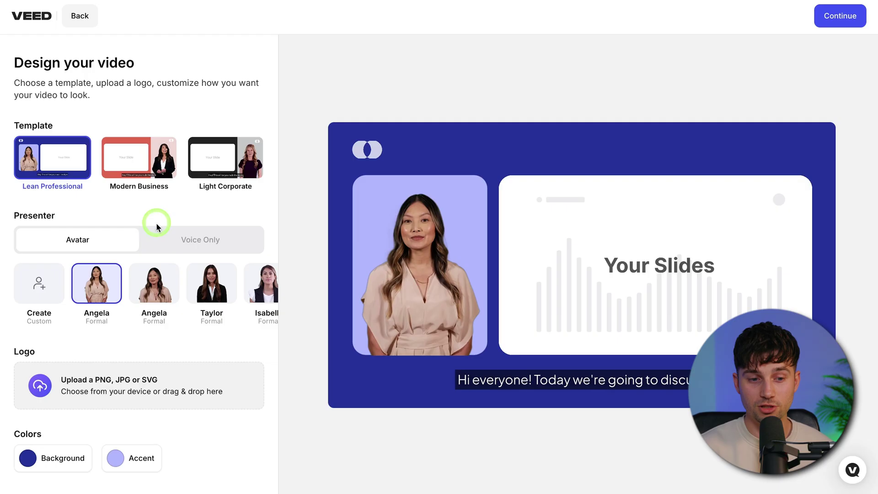
# Step: Try a voice-only presenter, then return to an on-screen Angela avatar
pyautogui.click(163, 295)
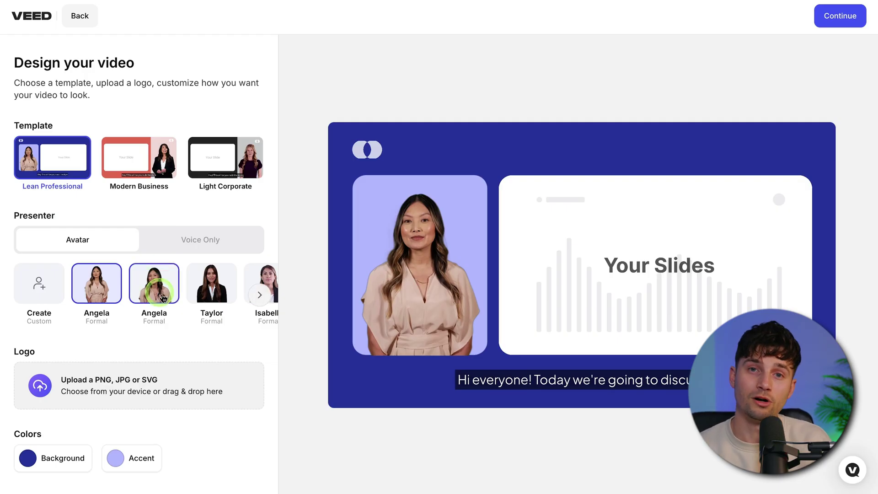
pyautogui.click(198, 240)
pyautogui.click(124, 289)
pyautogui.scroll(-10, 140, 331)
pyautogui.click(104, 251)
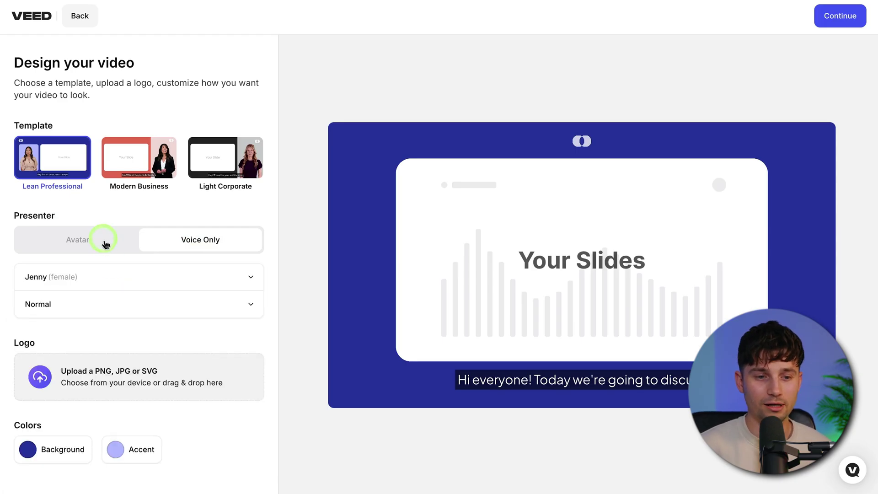
pyautogui.click(104, 240)
pyautogui.click(124, 284)
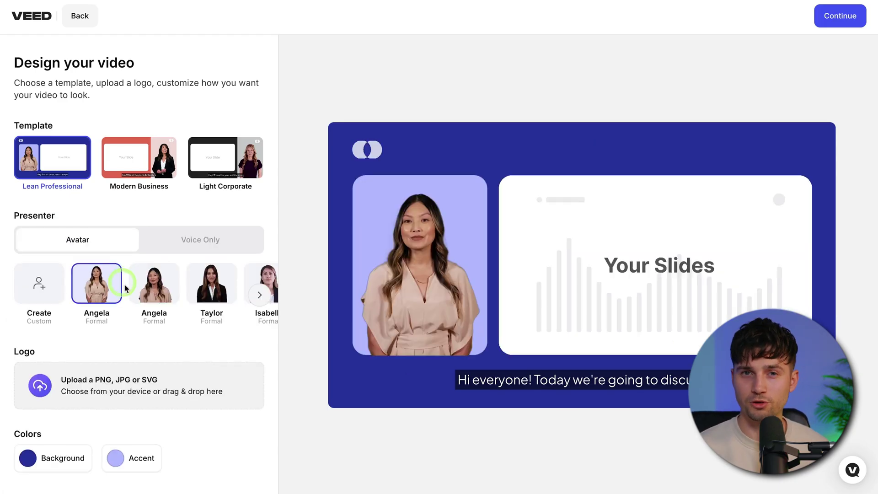
# Step: Browse the avatar carousel and select Taylor (Formal) as the presenter
pyautogui.hscroll(3, 124, 284)
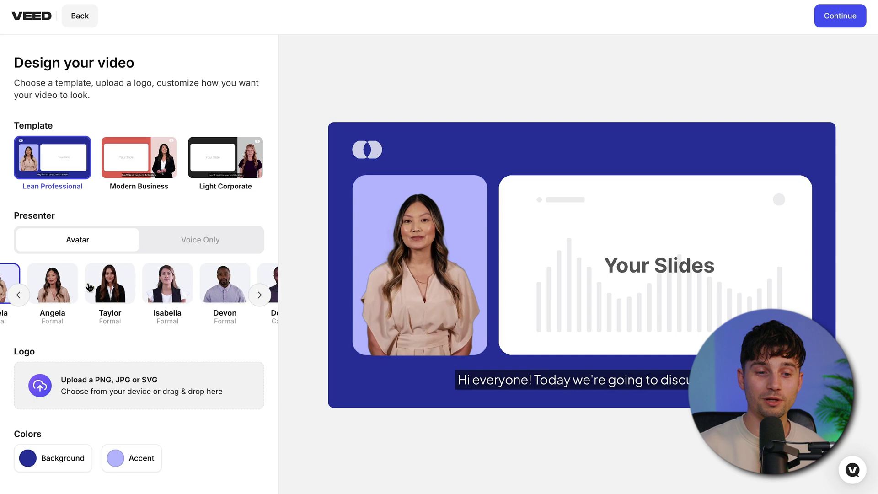
pyautogui.click(105, 288)
pyautogui.hscroll(3, 137, 283)
pyautogui.click(185, 289)
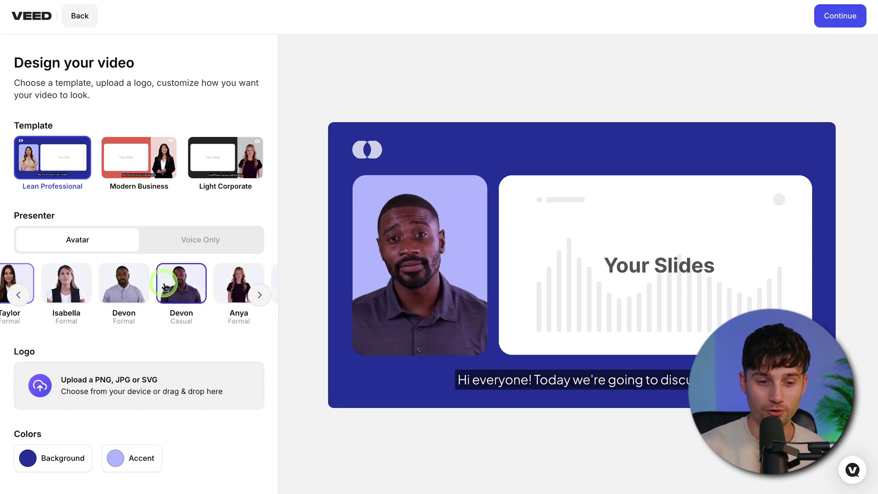
pyautogui.hscroll(3, 185, 292)
pyautogui.click(185, 292)
pyautogui.hscroll(1, 186, 291)
pyautogui.hscroll(-2, 186, 291)
pyautogui.hscroll(-5, 185, 291)
pyautogui.click(54, 295)
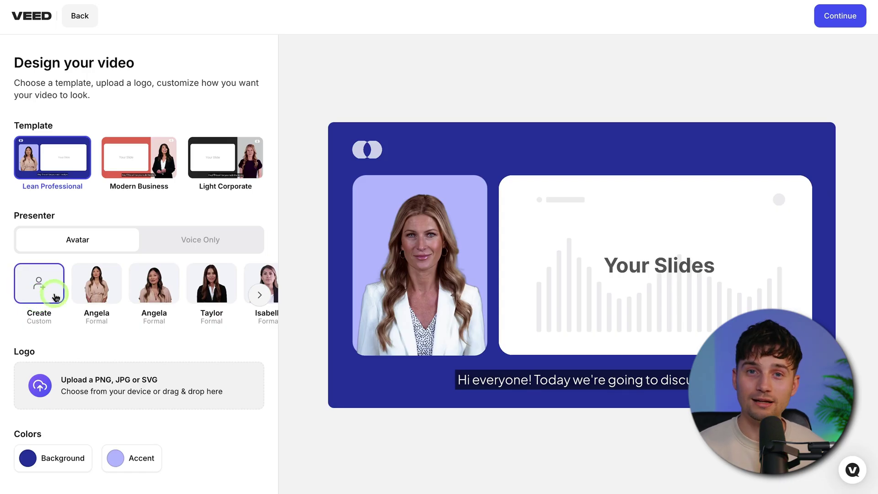
pyautogui.click(110, 288)
pyautogui.hscroll(2, 110, 288)
pyautogui.hscroll(-1, 109, 288)
pyautogui.hscroll(1, 110, 288)
pyautogui.click(127, 285)
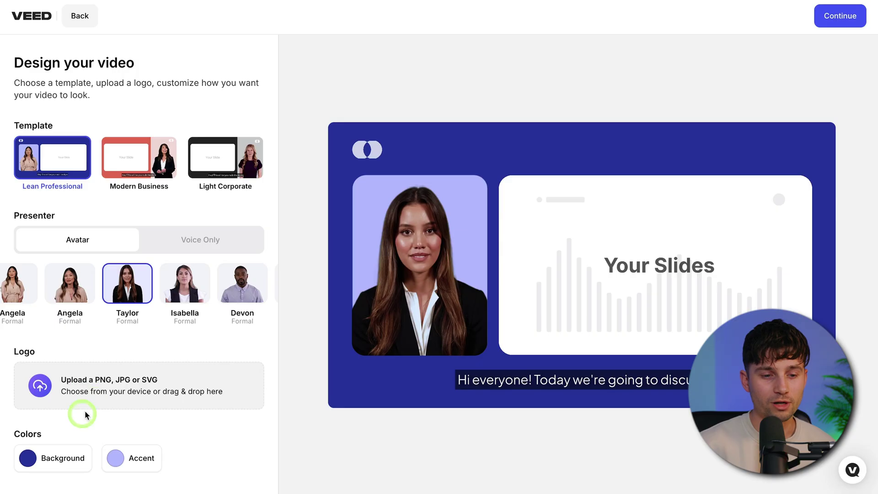
# Step: Add LOGO.png as the video logo and try several background colours before settling on one
pyautogui.click(108, 380)
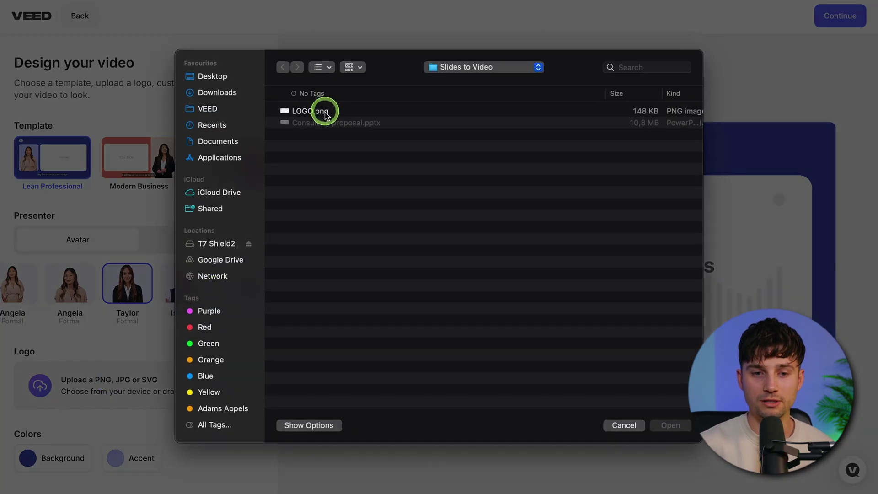
pyautogui.doubleClick(326, 108)
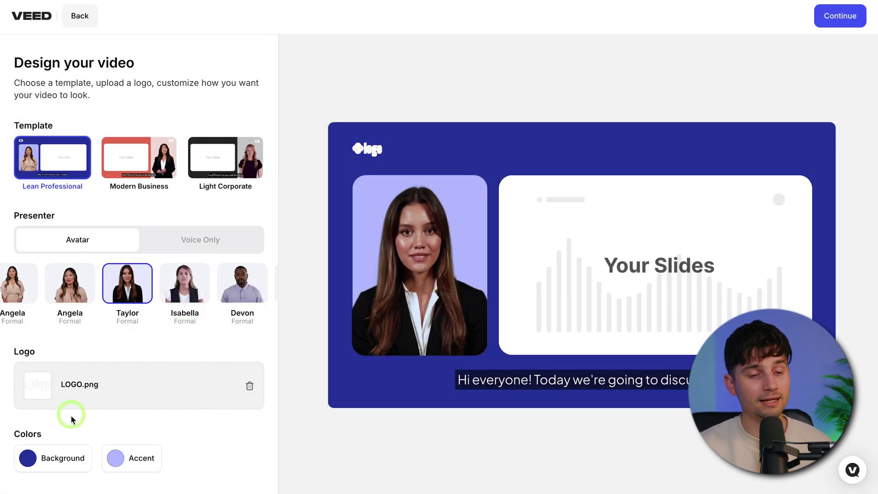
pyautogui.click(28, 458)
pyautogui.click(124, 439)
pyautogui.click(143, 437)
pyautogui.click(162, 438)
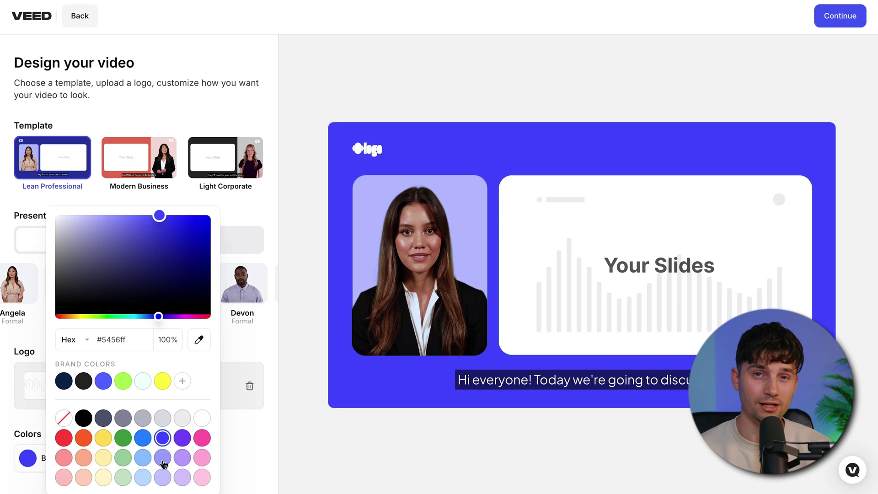
pyautogui.click(143, 438)
pyautogui.click(123, 415)
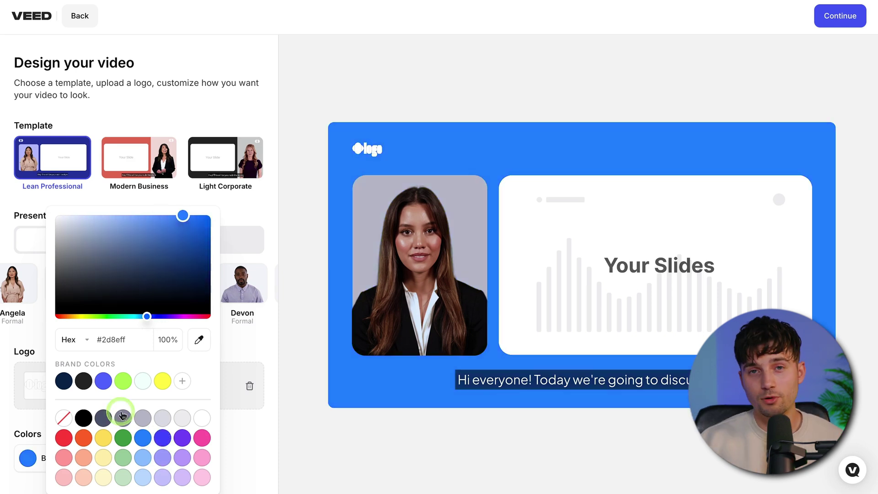
pyautogui.click(183, 441)
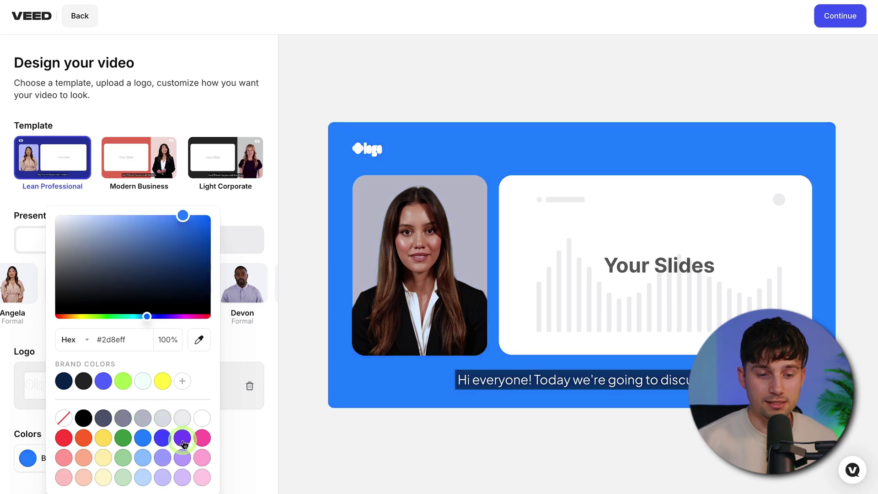
pyautogui.click(231, 441)
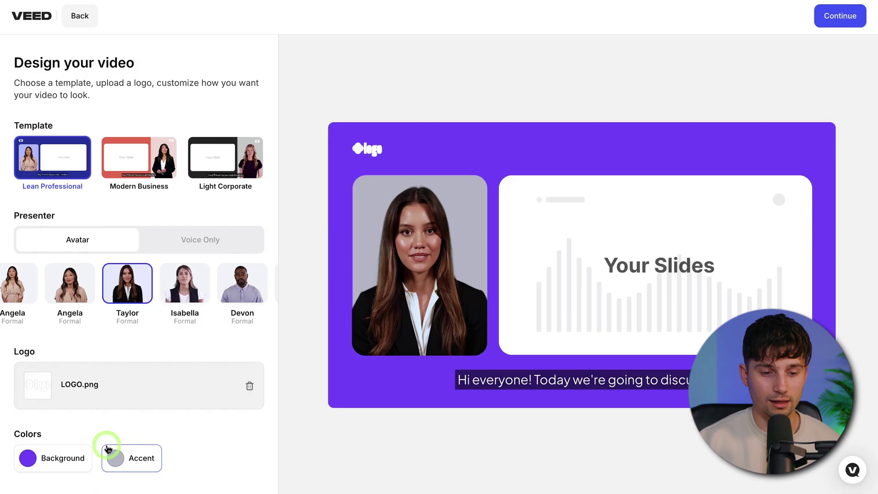
# Step: Change the accent colour to light lavender #d9cbfd
pyautogui.click(120, 451)
pyautogui.click(270, 458)
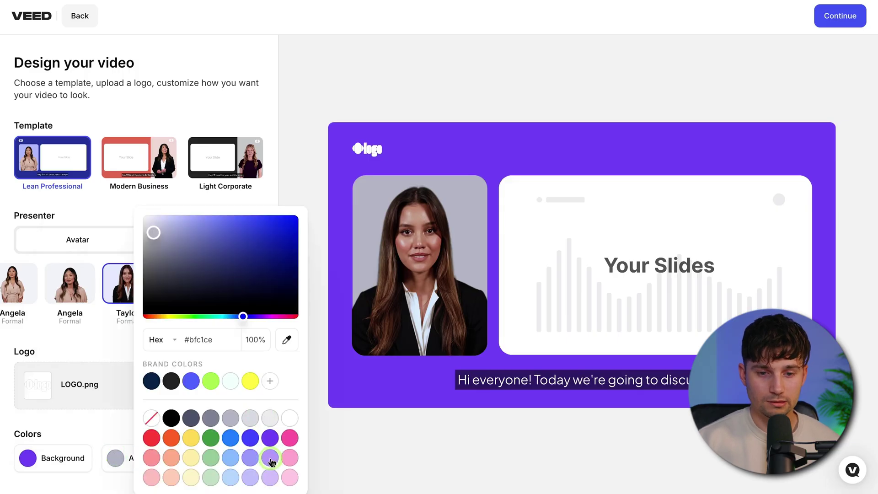
pyautogui.click(270, 478)
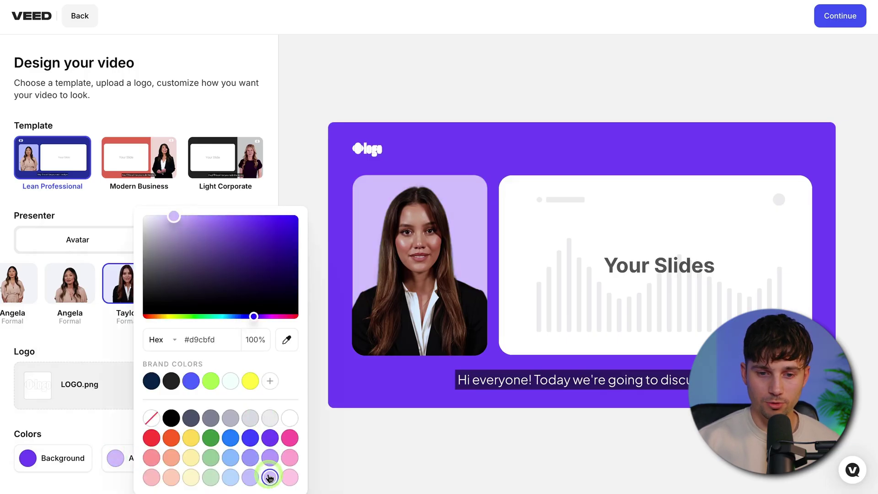
pyautogui.click(328, 455)
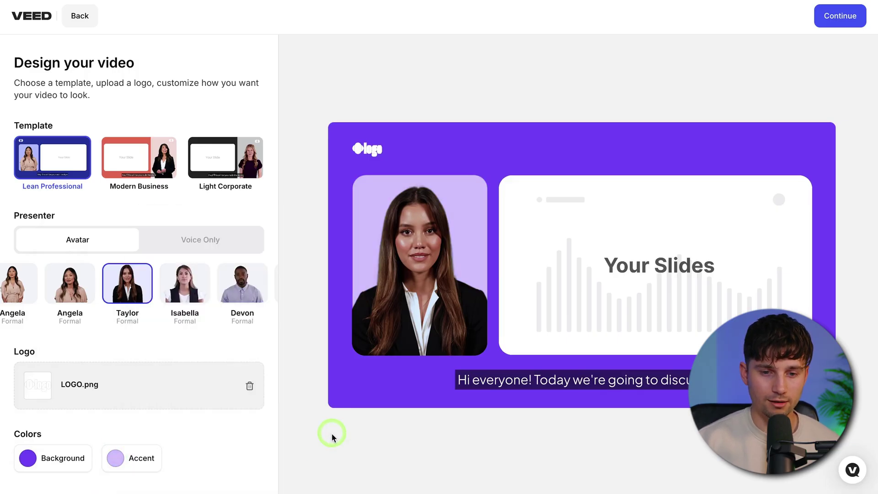
# Step: Review the Scene 2, Scene 3 and Scene 4 slides on the script review page
pyautogui.click(846, 18)
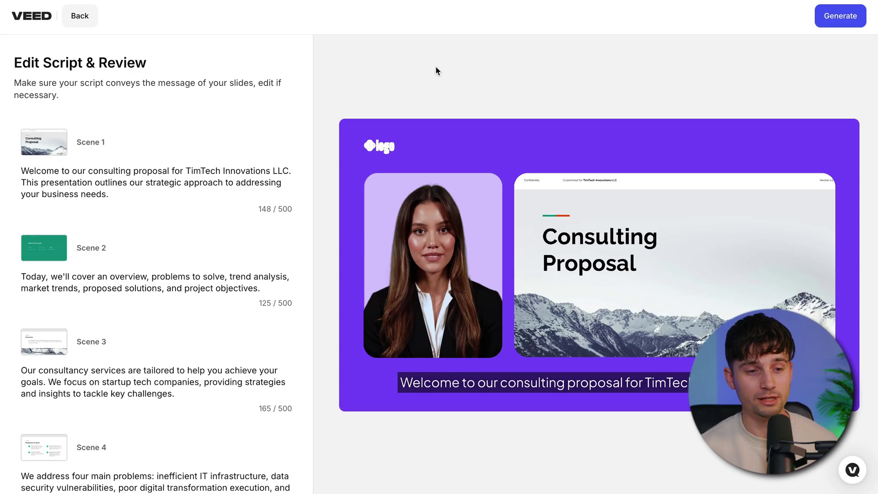
pyautogui.click(181, 259)
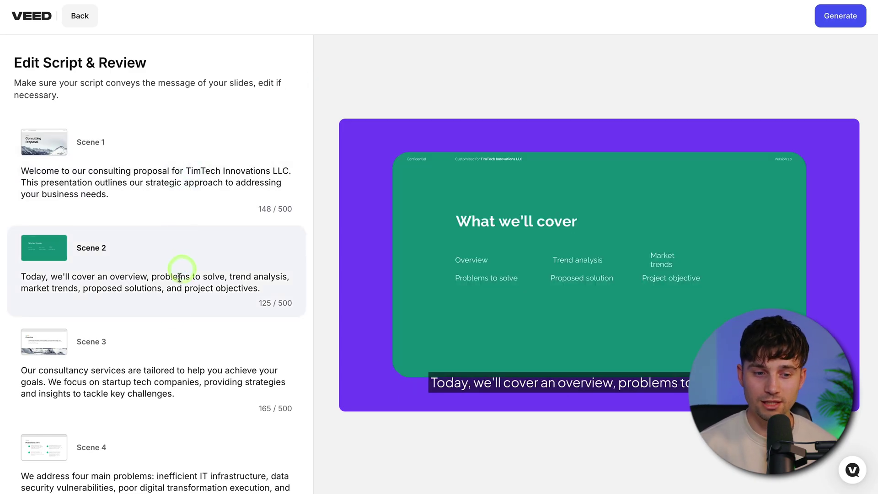
pyautogui.click(172, 335)
pyautogui.click(139, 385)
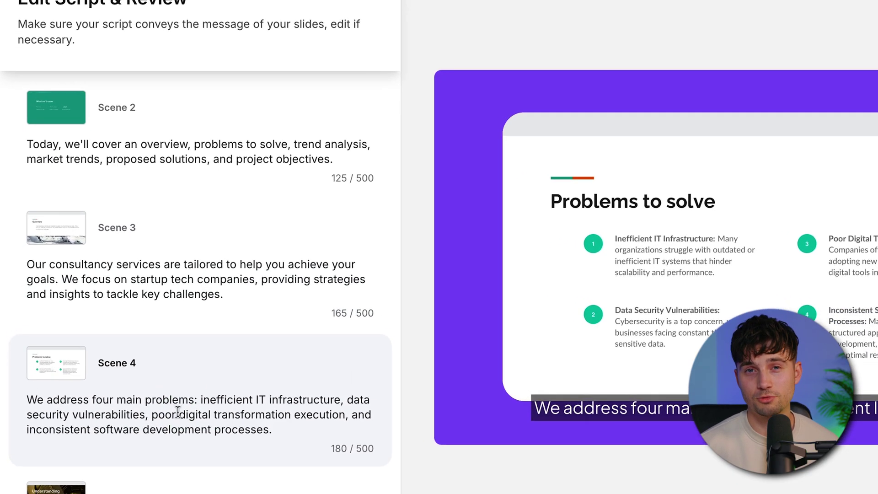
# Step: Add 'very easil' to the Scene 3 script and generate the presenter video
pyautogui.click(225, 291)
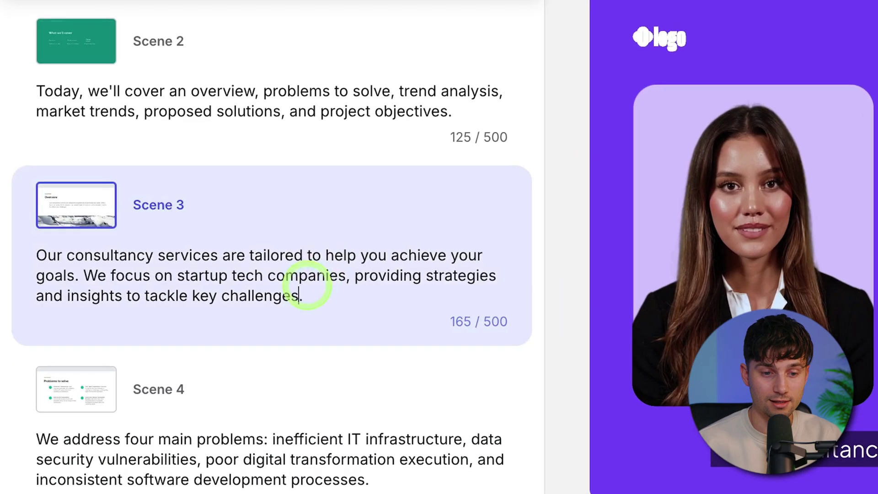
pyautogui.write('very easil')
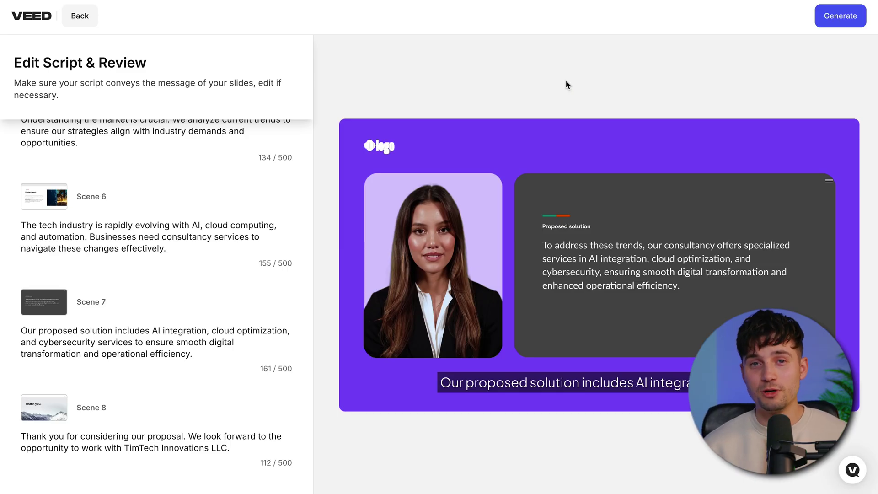
pyautogui.click(841, 15)
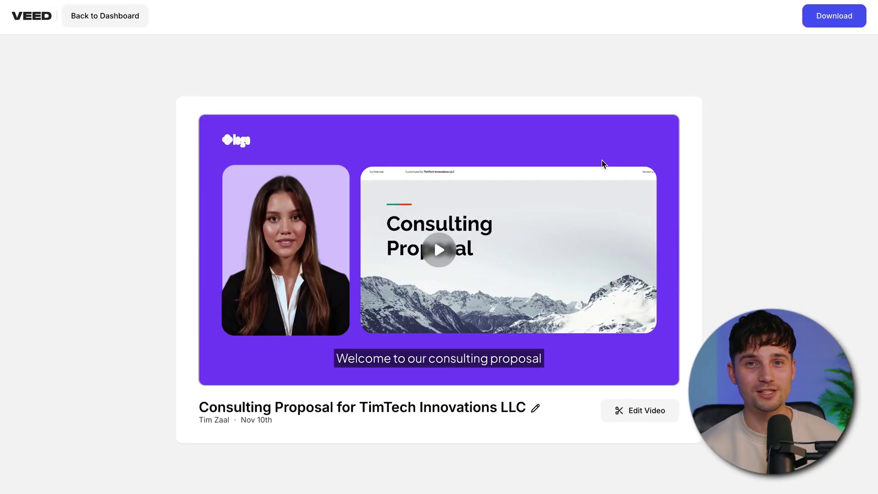
pyautogui.click(440, 249)
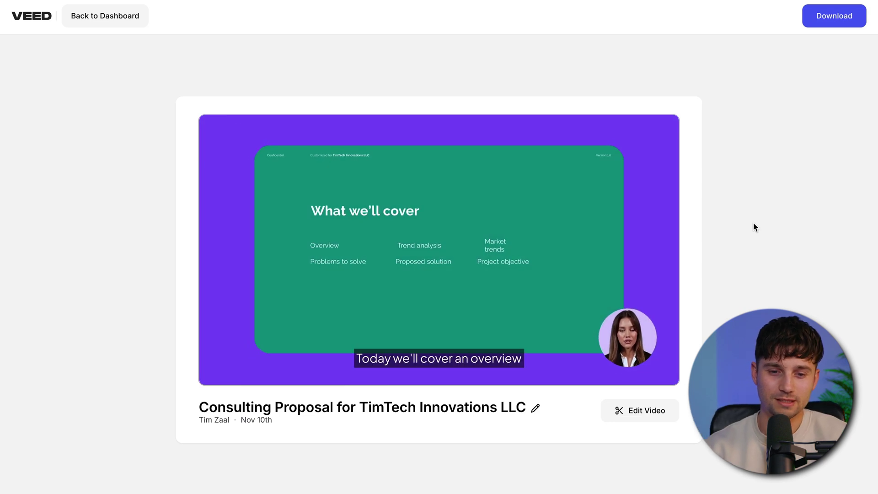
pyautogui.click(737, 222)
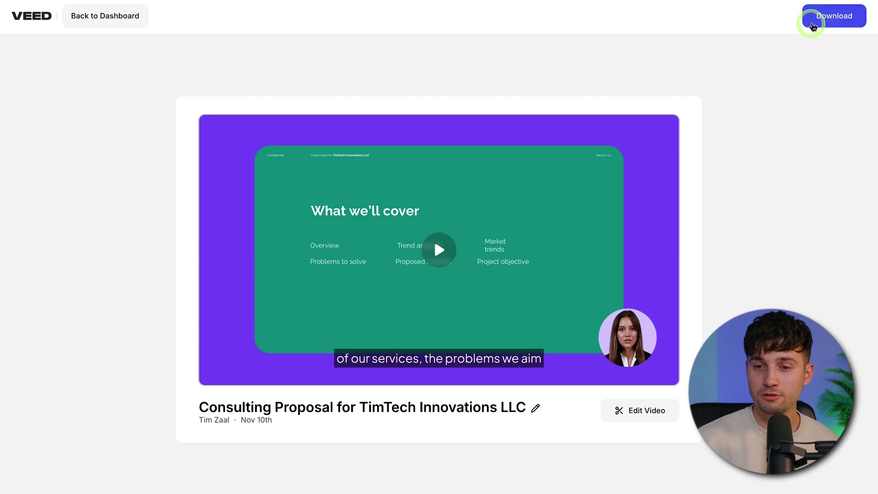
pyautogui.click(828, 23)
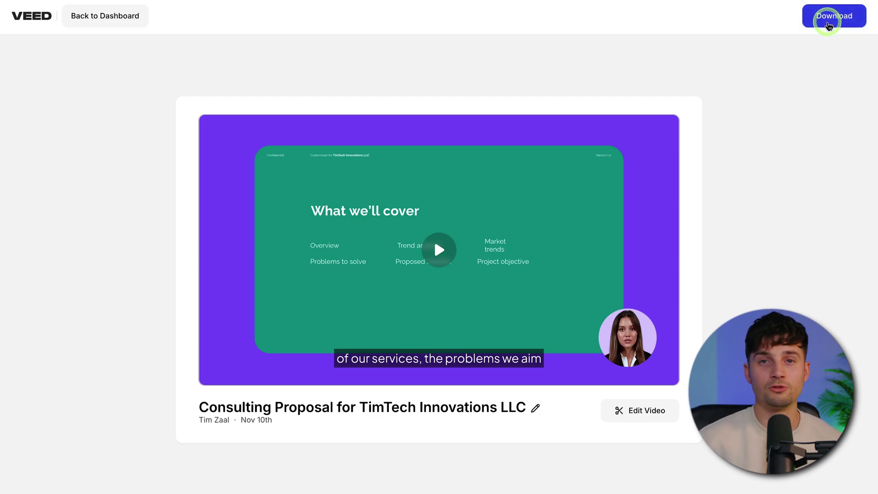
pyautogui.click(640, 409)
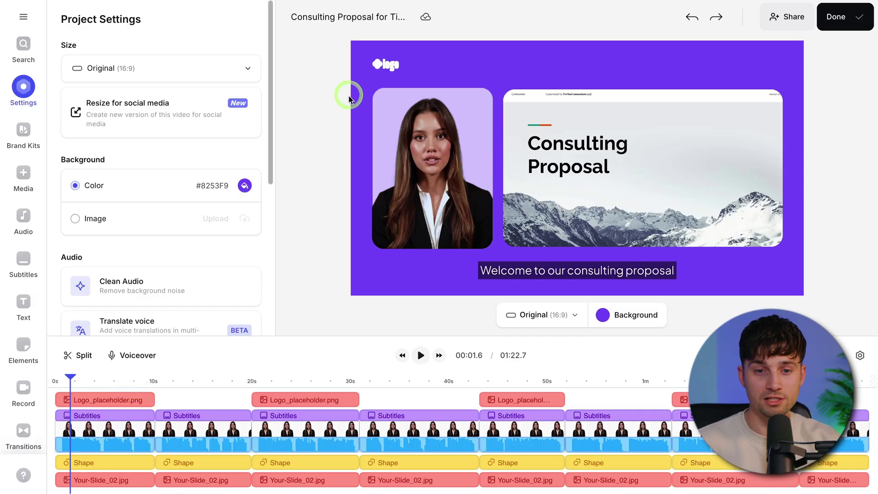
# Step: Enlarge the top-left logo, then enlarge the avatar with its backdrop and move it up-right
pyautogui.click(396, 65)
pyautogui.moveTo(401, 71)
pyautogui.mouseDown()
pyautogui.moveTo(425, 82)
pyautogui.moveTo(490, 52)
pyautogui.moveTo(522, 52)
pyautogui.moveTo(396, 60)
pyautogui.mouseUp()
pyautogui.click(470, 97)
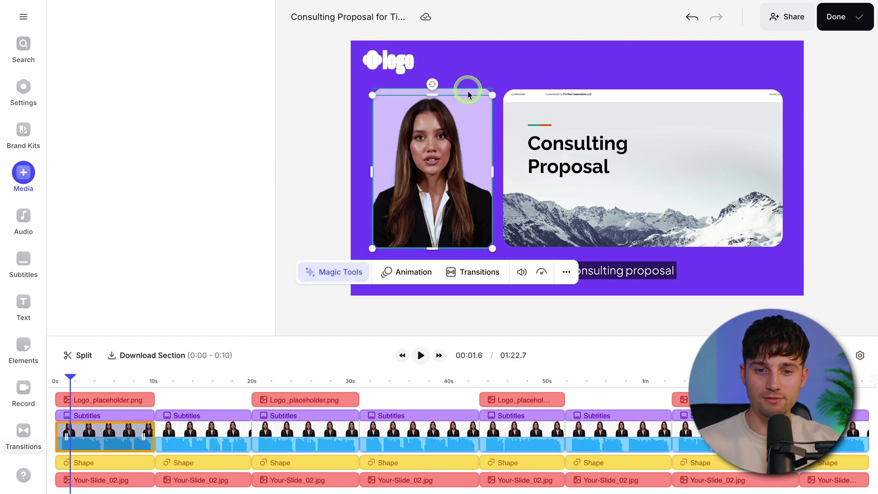
pyautogui.keyDown('shift'); pyautogui.click(468, 91); pyautogui.keyUp('shift')
pyautogui.moveTo(491, 87); pyautogui.dragTo(471, 112)
pyautogui.moveTo(432, 158); pyautogui.dragTo(444, 141)
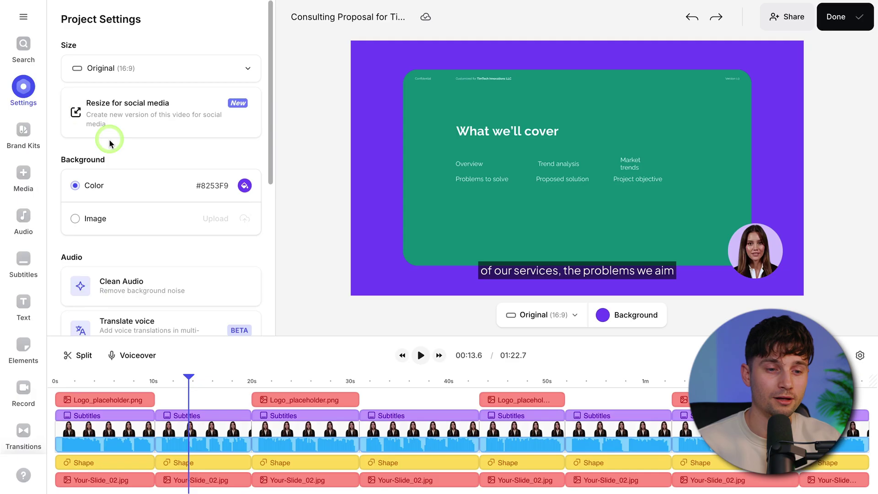
pyautogui.click(244, 186)
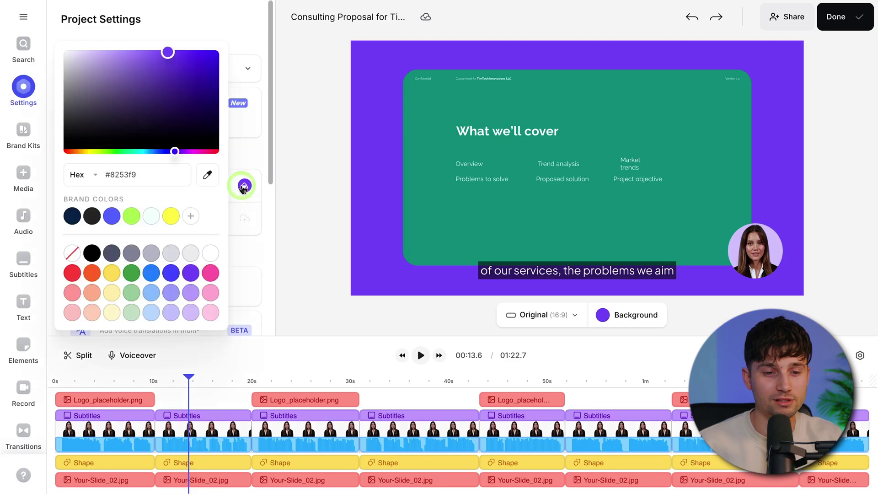
pyautogui.click(131, 220)
pyautogui.click(155, 220)
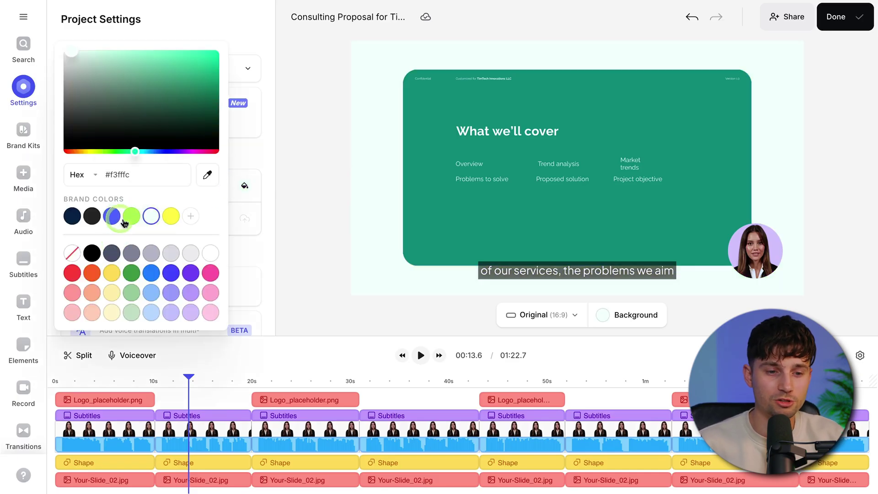
pyautogui.click(152, 273)
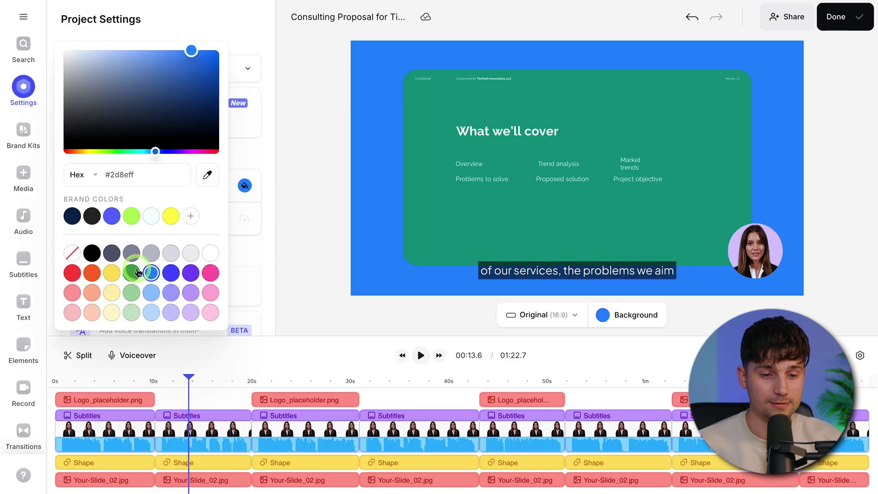
pyautogui.click(105, 387)
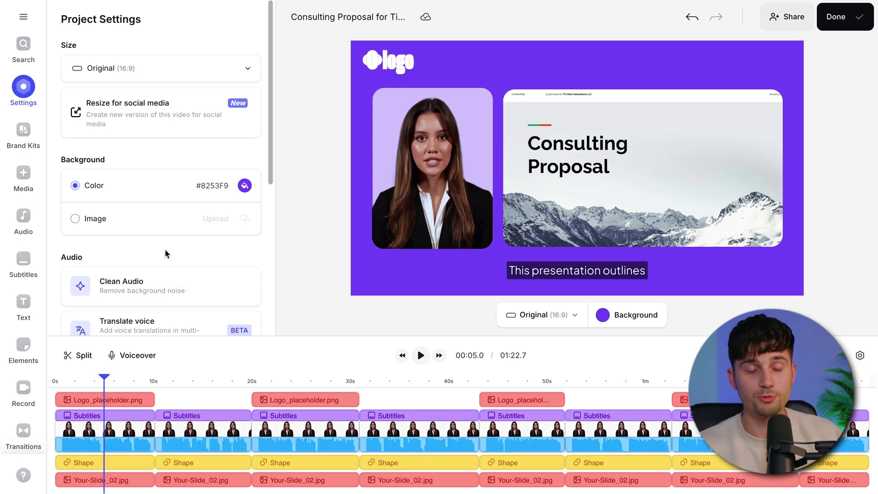
pyautogui.click(30, 261)
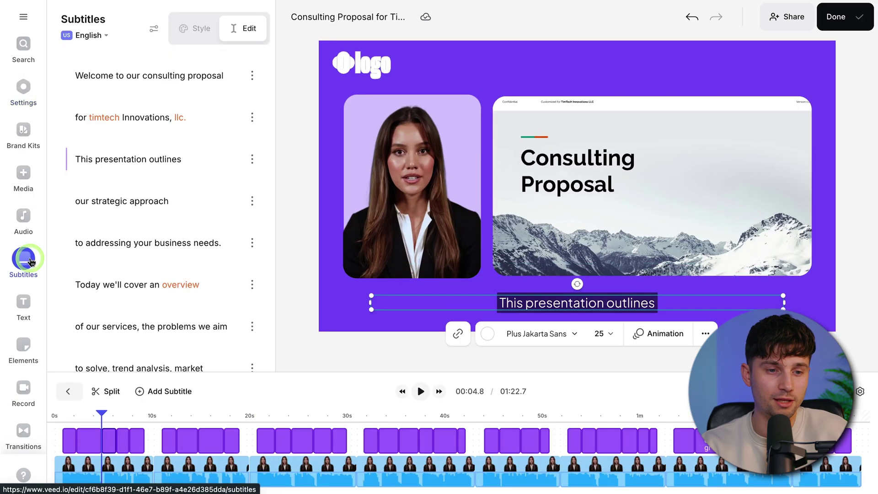
# Step: Preview the bold white shadowed and uppercase caption presets while the video plays
pyautogui.click(215, 21)
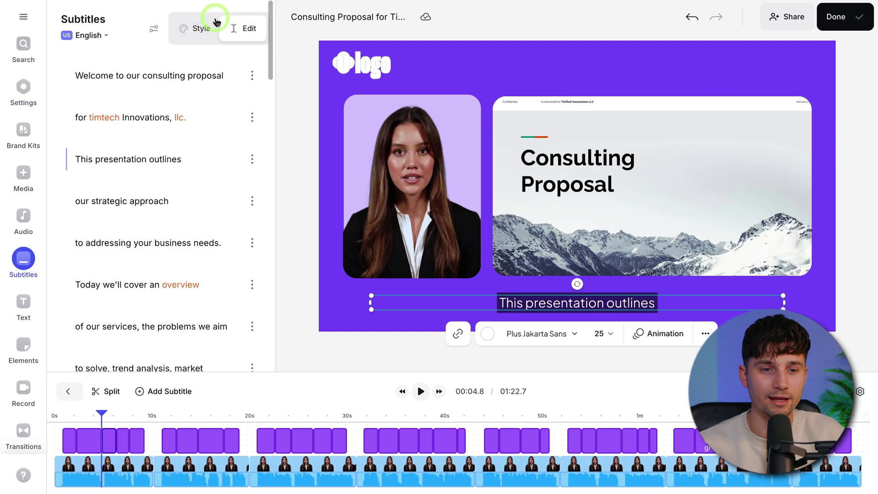
pyautogui.scroll(-4, 172, 151)
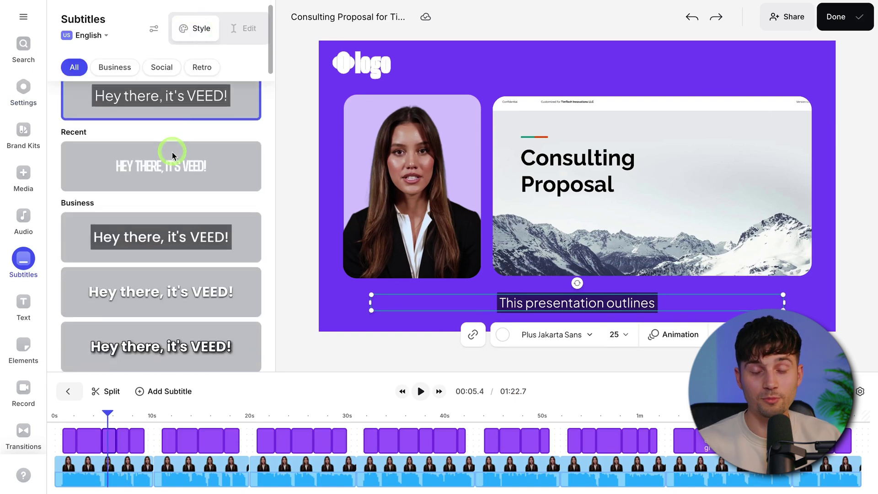
pyautogui.click(156, 202)
pyautogui.press('space')
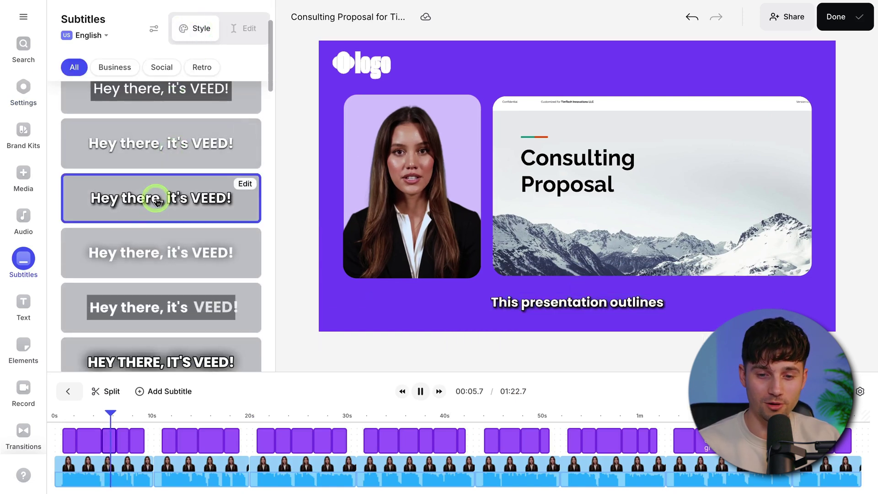
pyautogui.scroll(-2, 147, 239)
pyautogui.click(141, 292)
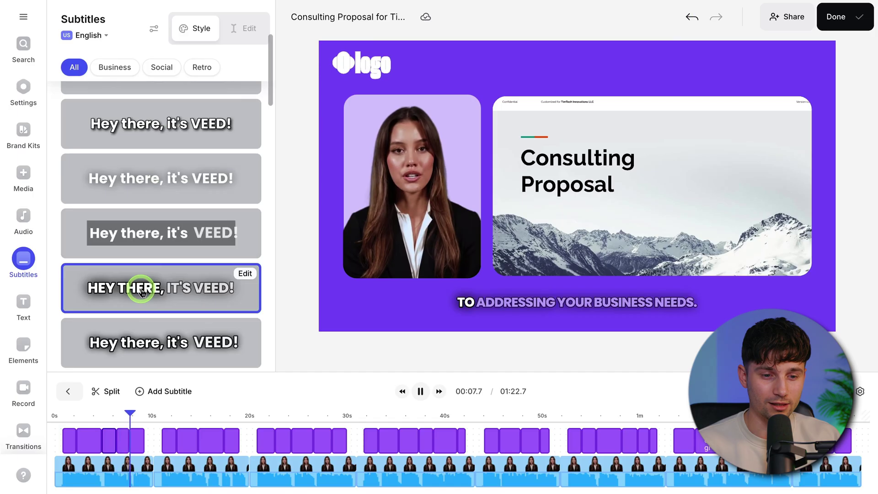
pyautogui.scroll(-1, 142, 289)
pyautogui.click(150, 291)
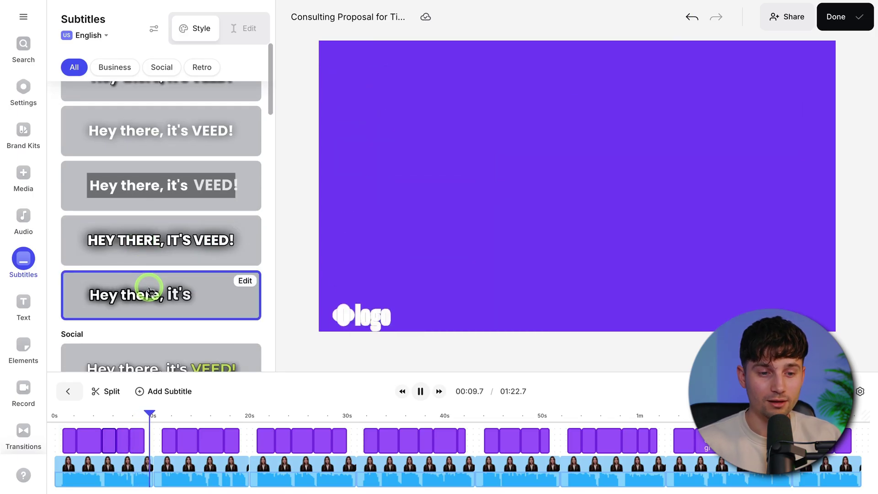
# Step: Try the purple and pink caption presets, then choose the black-outline preset for editing
pyautogui.scroll(-2, 150, 291)
pyautogui.scroll(-3, 150, 291)
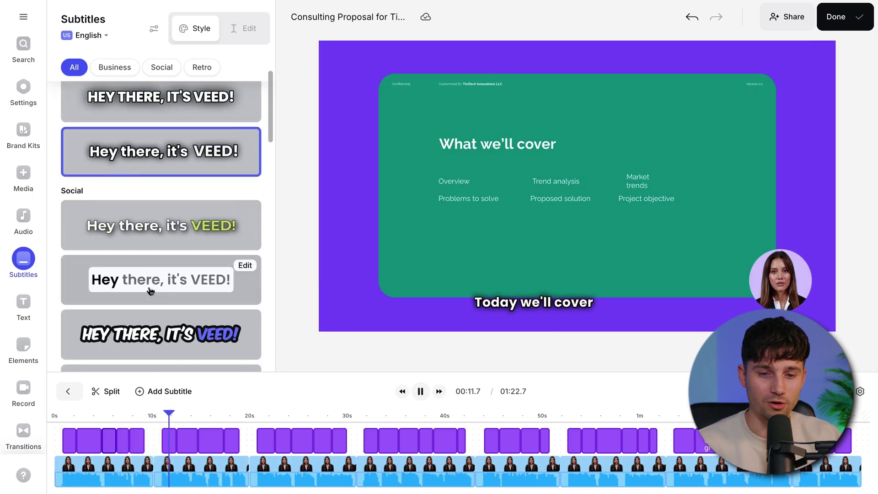
pyautogui.click(166, 242)
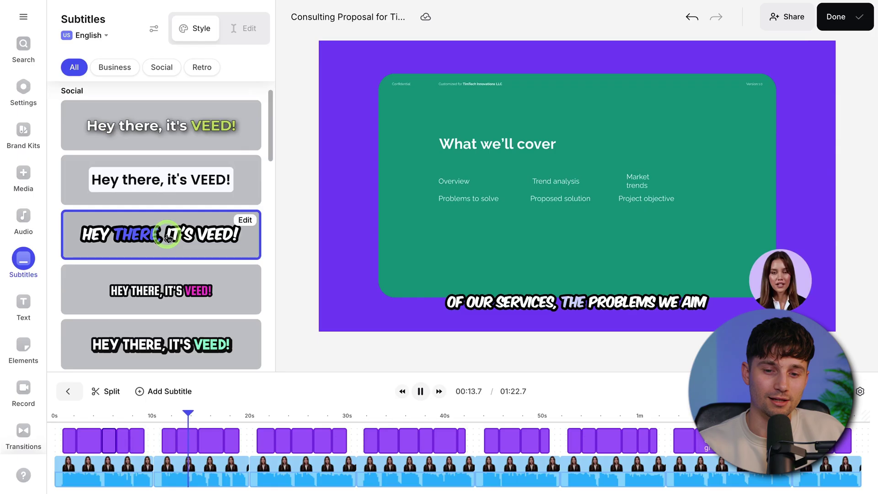
pyautogui.scroll(-1, 167, 236)
pyautogui.click(168, 233)
pyautogui.scroll(-1, 167, 232)
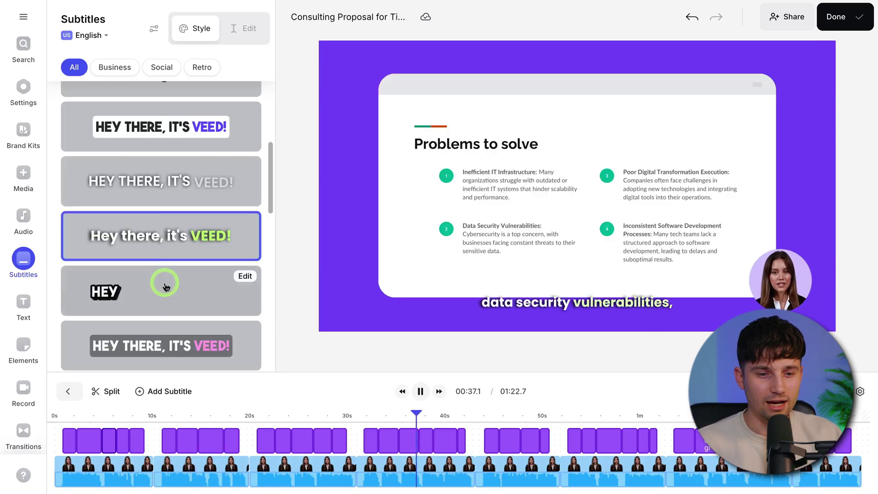
pyautogui.click(164, 285)
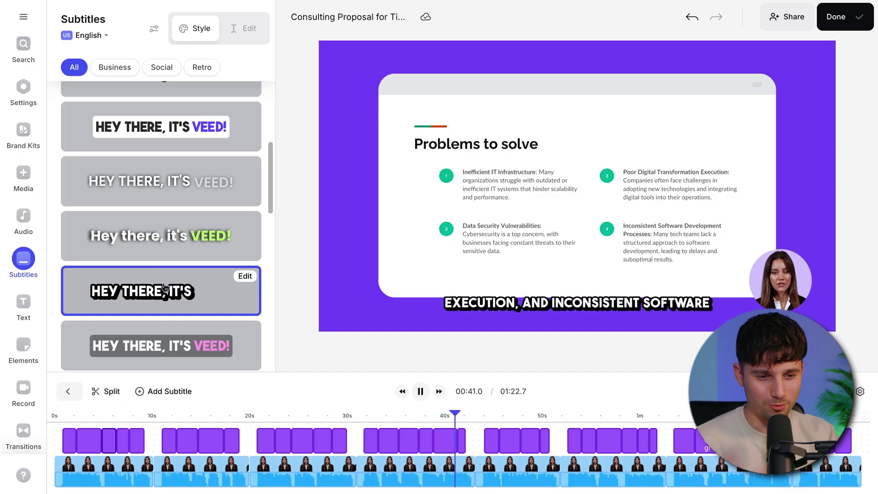
pyautogui.click(213, 274)
pyautogui.click(245, 280)
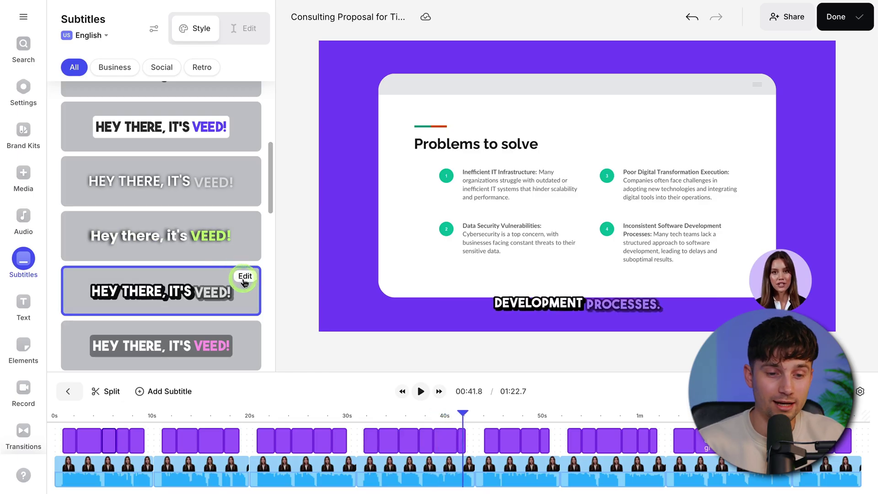
# Step: Thicken the subtitle text outline, deepen its shadow, and review fonts and the Float In animation
pyautogui.scroll(-4, 245, 274)
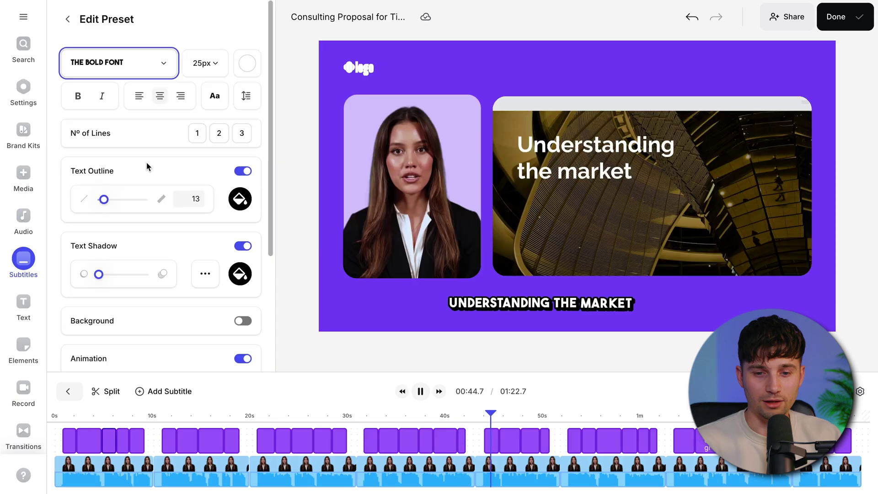
pyautogui.moveTo(104, 199)
pyautogui.mouseDown()
pyautogui.moveTo(118, 198)
pyautogui.moveTo(106, 200)
pyautogui.mouseUp()
pyautogui.moveTo(98, 274); pyautogui.dragTo(114, 276)
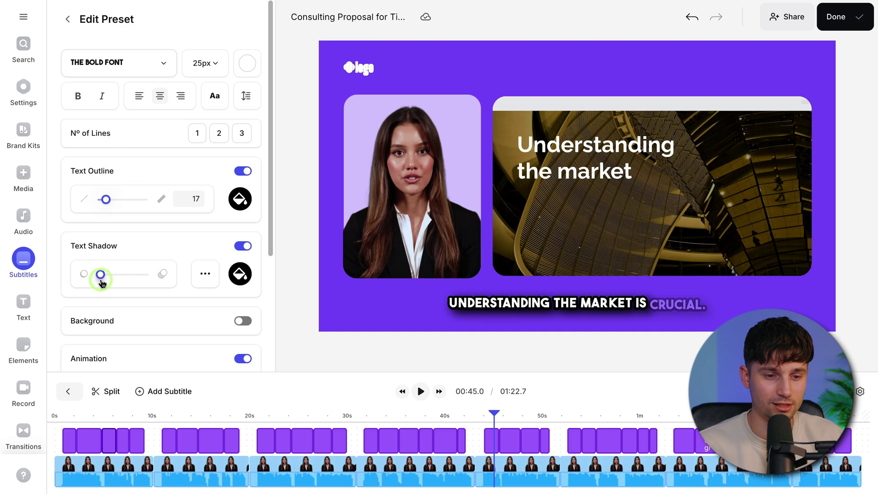
pyautogui.click(140, 64)
pyautogui.moveTo(128, 236)
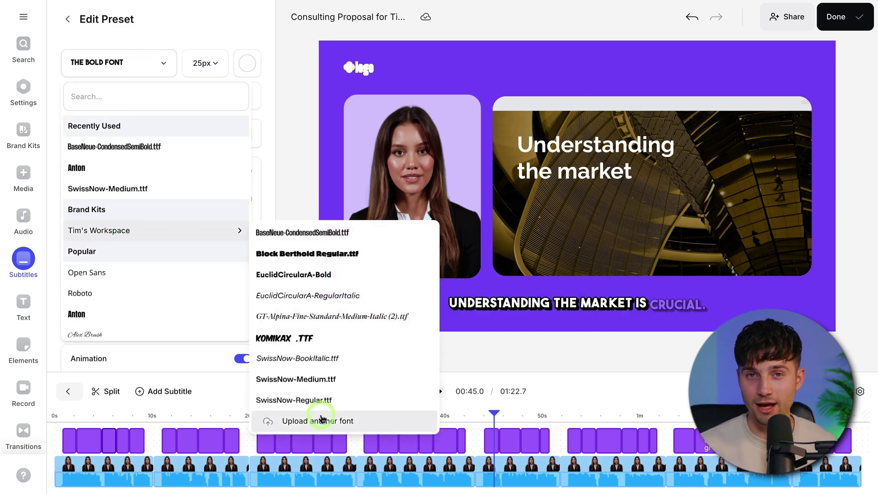
pyautogui.scroll(-3, 55, 188)
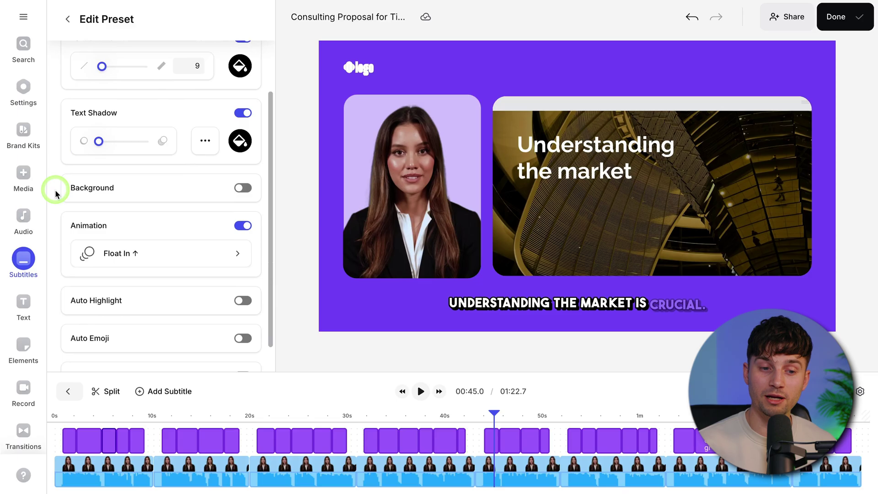
pyautogui.click(163, 259)
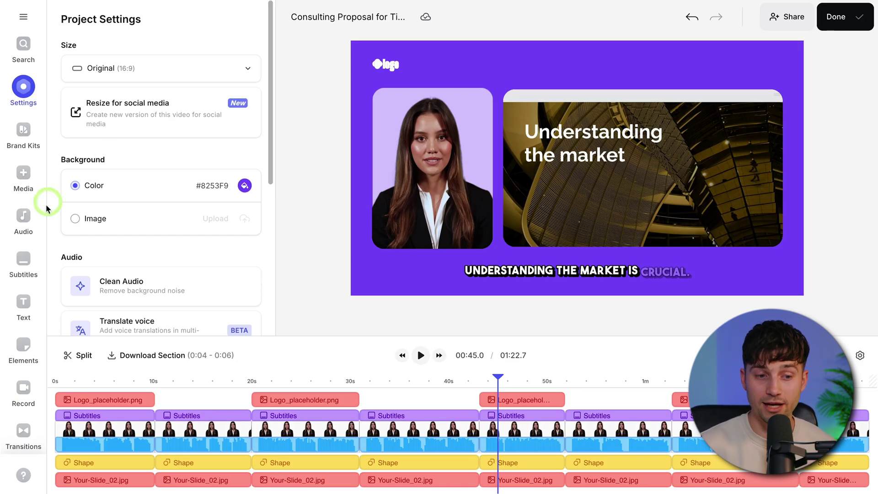
# Step: Preview the Upbeat Positive Culture stock track and add it to the video
pyautogui.click(32, 228)
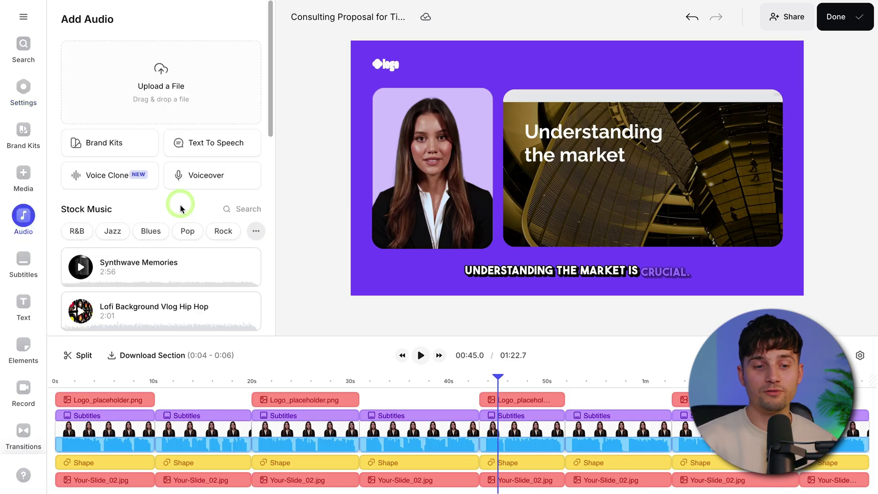
pyautogui.scroll(-3, 181, 206)
pyautogui.scroll(-1, 181, 207)
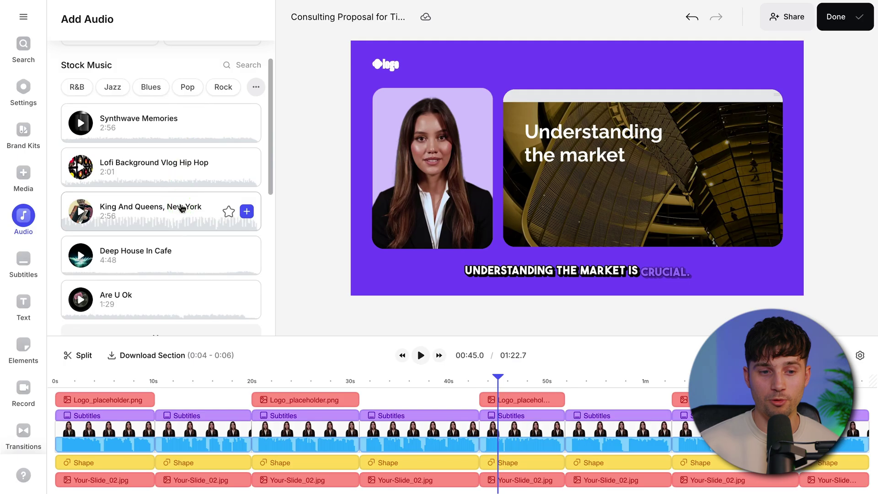
pyautogui.click(247, 65)
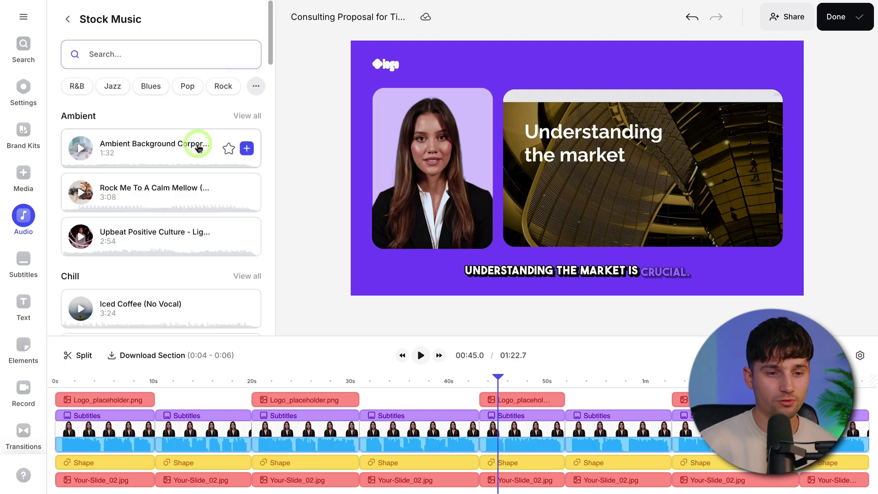
pyautogui.scroll(-4, 196, 143)
pyautogui.scroll(3, 192, 147)
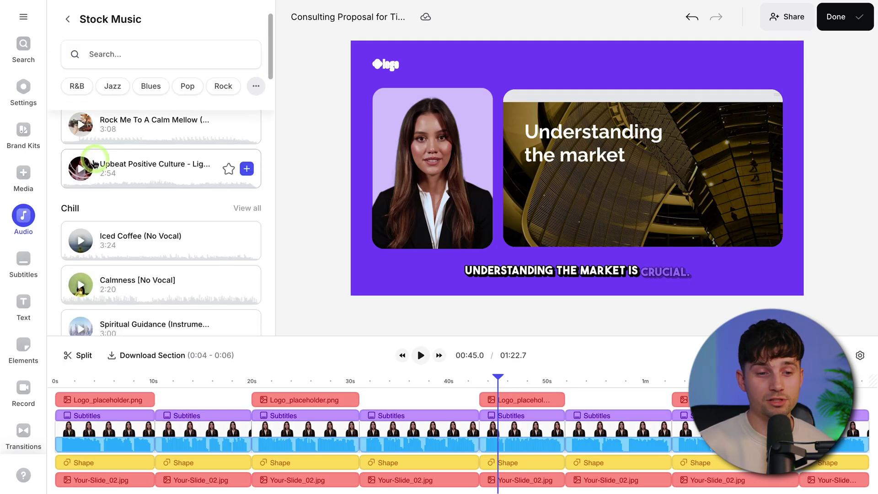
pyautogui.click(86, 176)
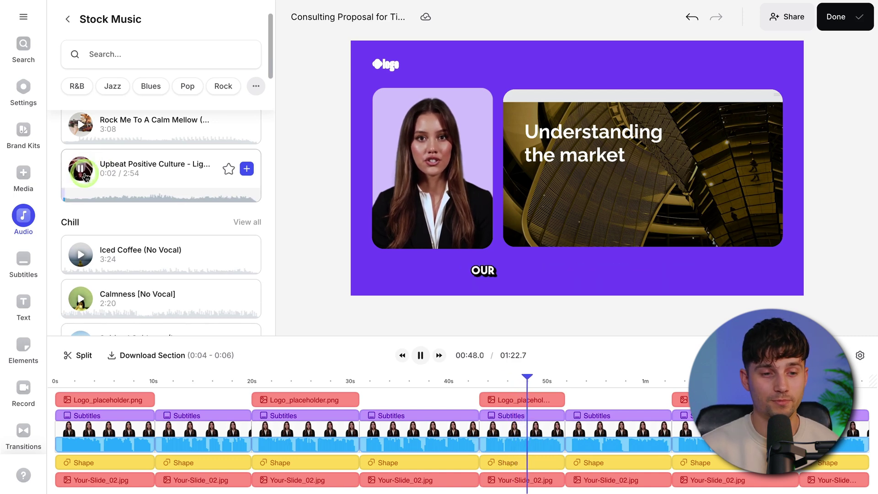
pyautogui.click(85, 176)
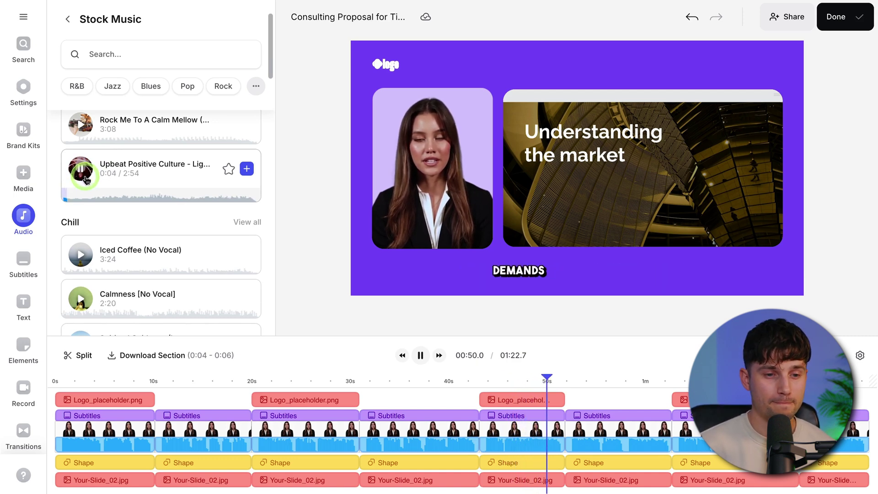
pyautogui.click(247, 169)
pyautogui.click(339, 326)
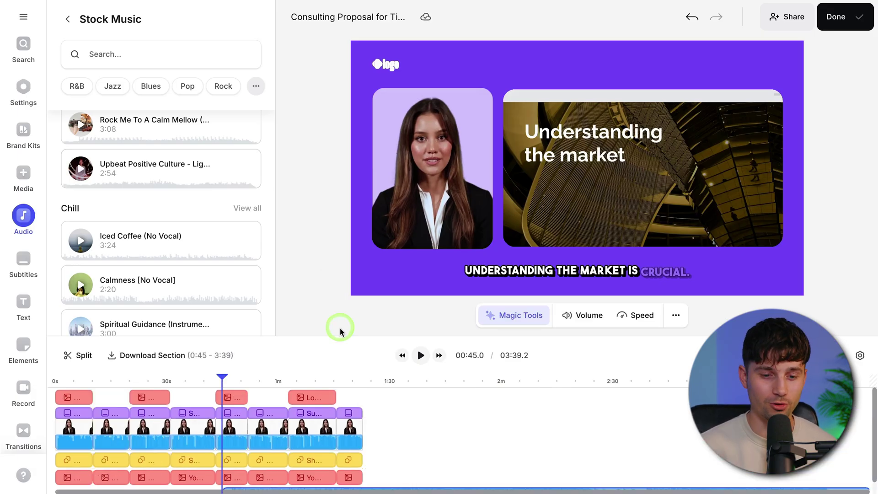
# Step: Trim the music track to end with the video at 1:22.7, then return playback to about 4 seconds
pyautogui.click(739, 489)
pyautogui.moveTo(700, 478); pyautogui.dragTo(360, 479)
pyautogui.click(444, 439)
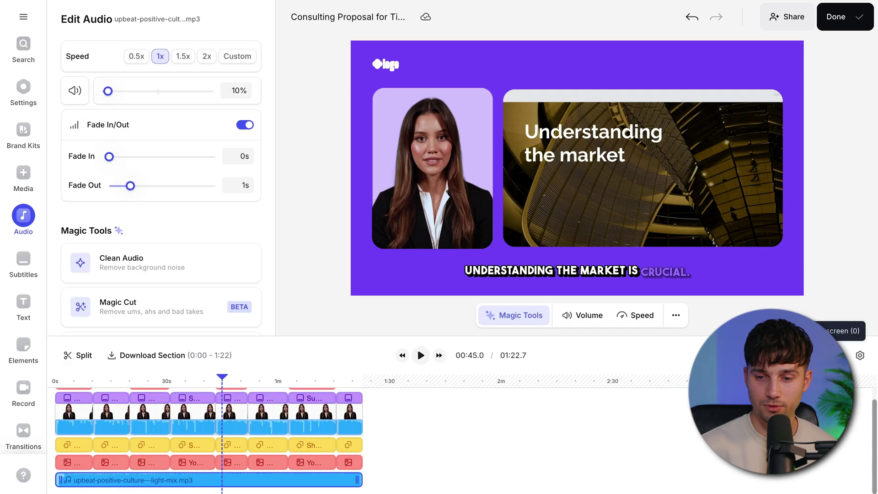
pyautogui.scroll(1, 264, 448)
pyautogui.click(264, 418)
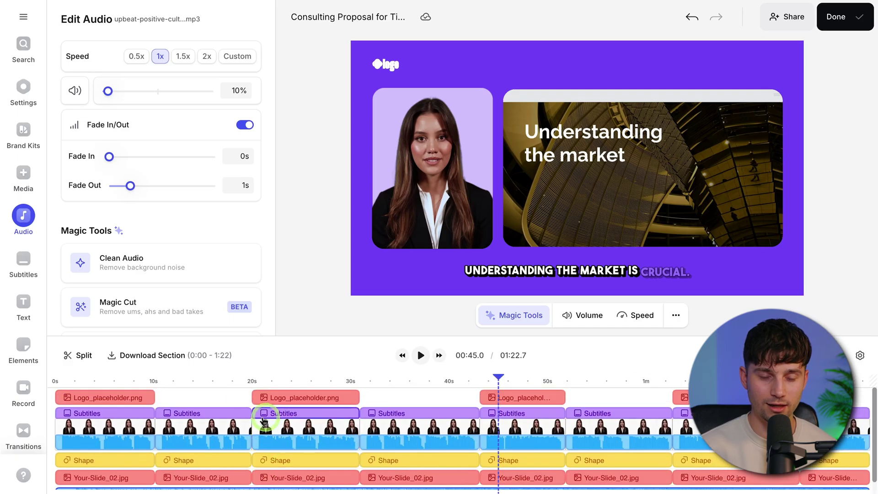
pyautogui.click(103, 385)
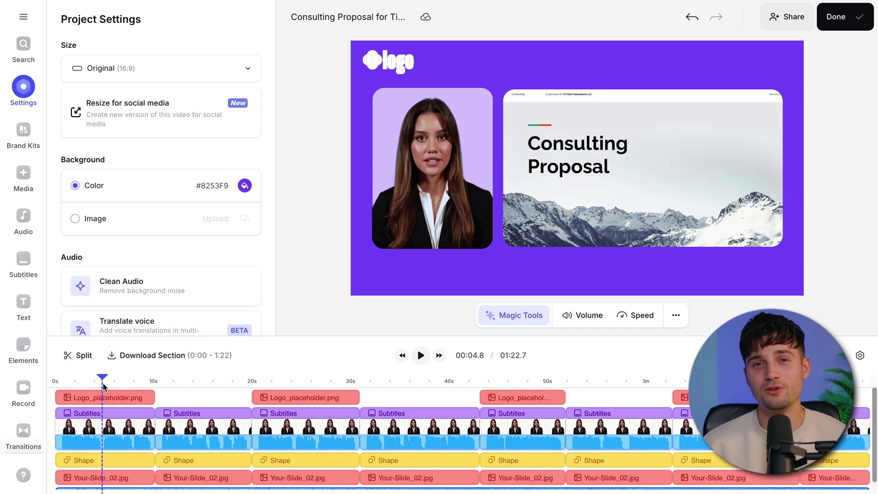
# Step: Play and pause the video preview, then bring up the Export Video options
pyautogui.press('space')
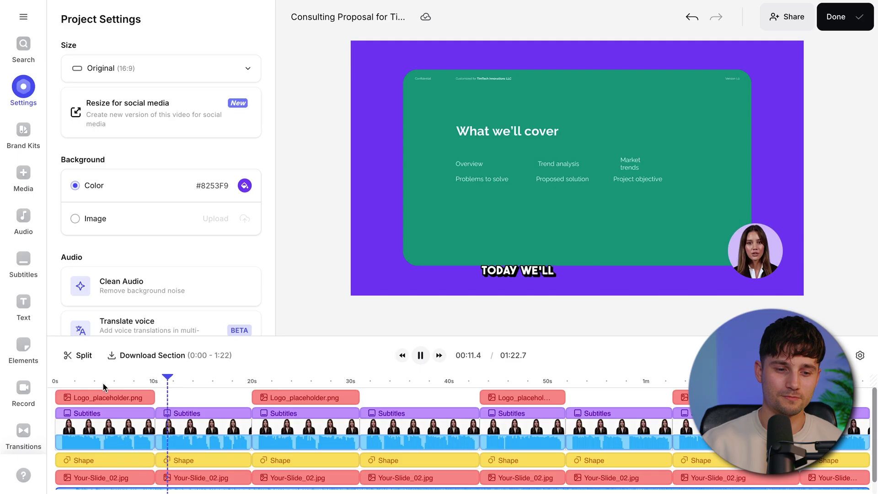
pyautogui.click(860, 316)
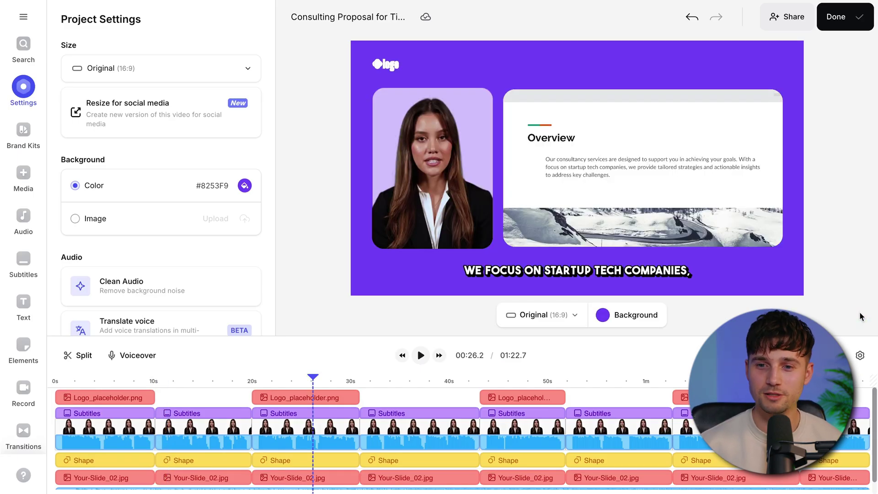
pyautogui.click(847, 28)
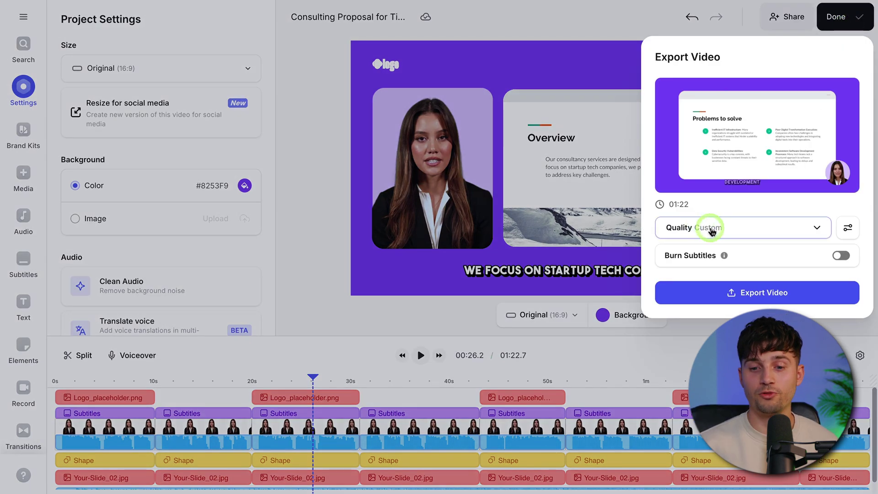
# Step: Export the video with Burn Subtitles switched on, reaching the share page
pyautogui.click(838, 260)
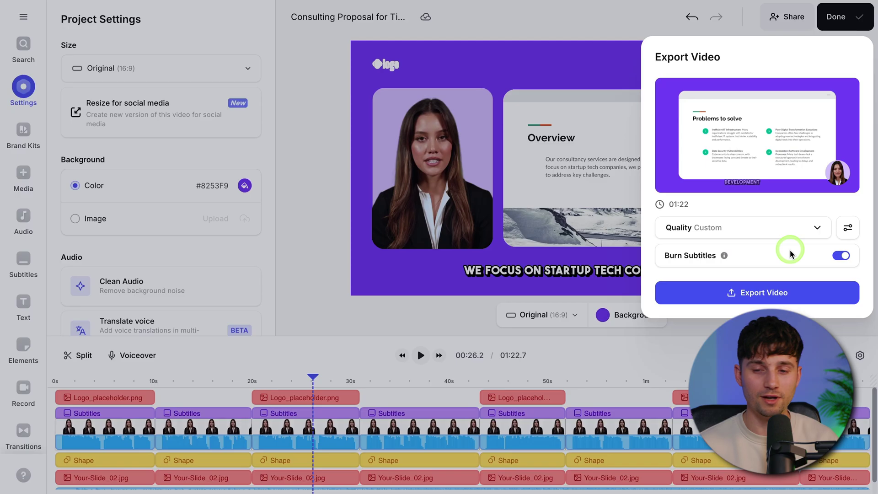
pyautogui.click(759, 293)
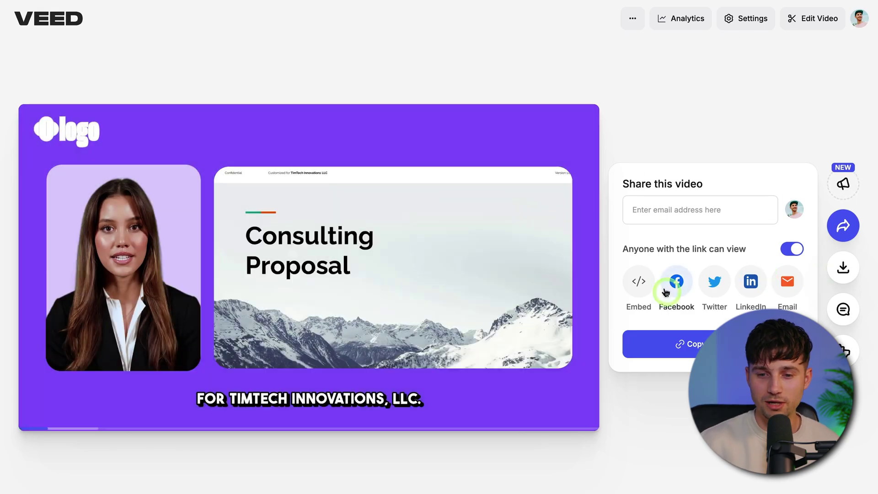
# Step: Download the video as MP4, 'Consulting Proposal for TimTech Innovations LLC-VEED.mp4' (54.2 MB)
pyautogui.click(844, 265)
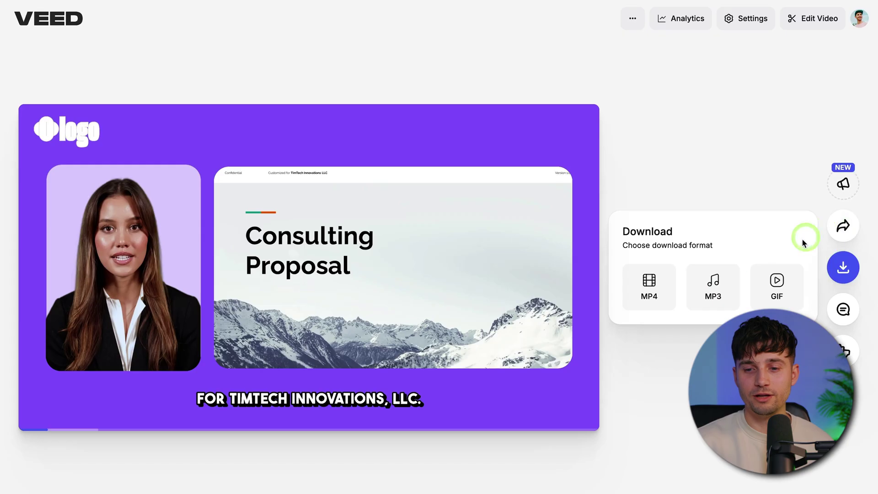
pyautogui.click(664, 298)
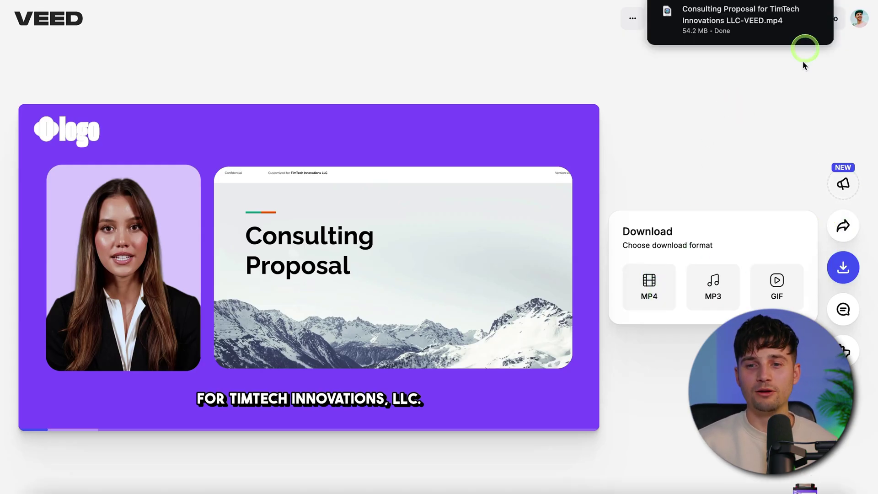